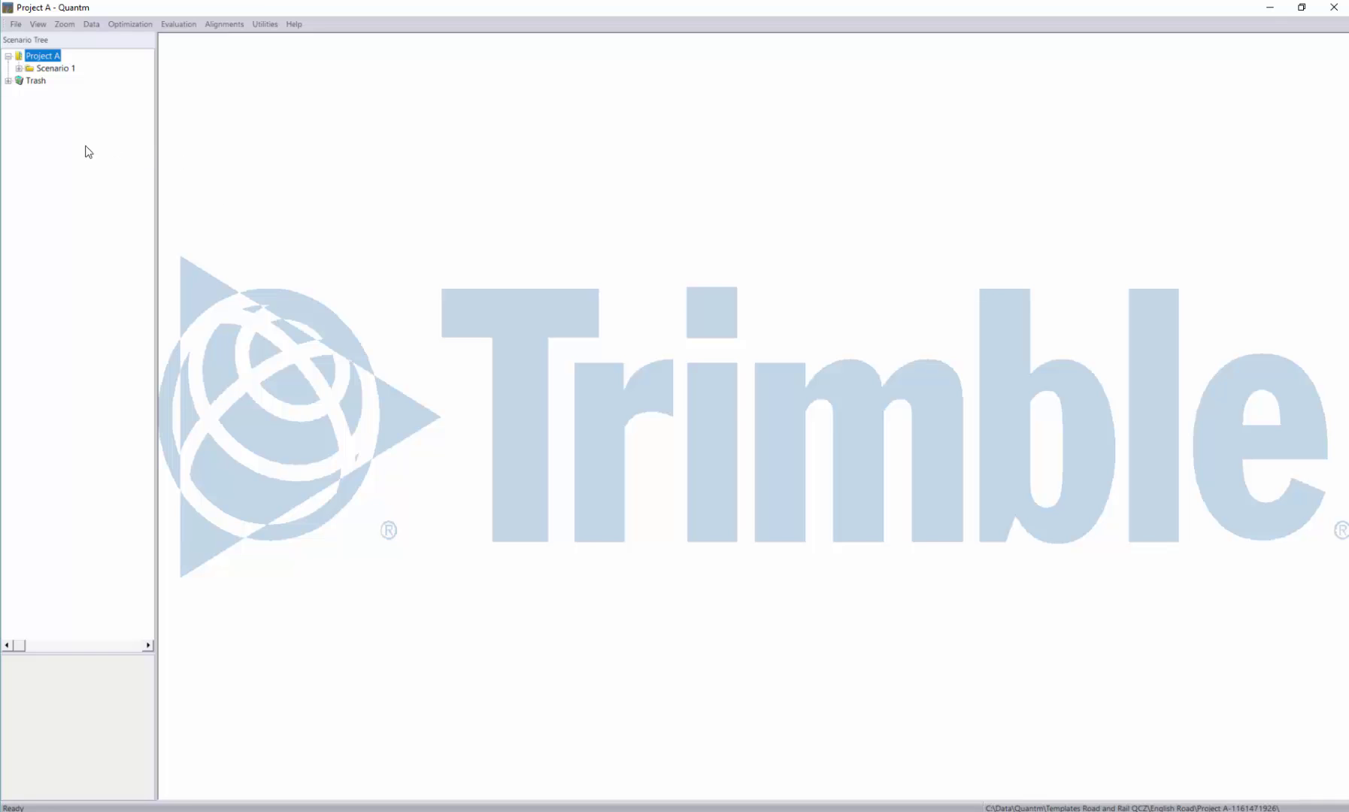
Select Scenario 1 under Project A in the Scenario Tree
click(58, 69)
Load Scenario 1 from its context menu to display its satellite map
right_click(61, 75)
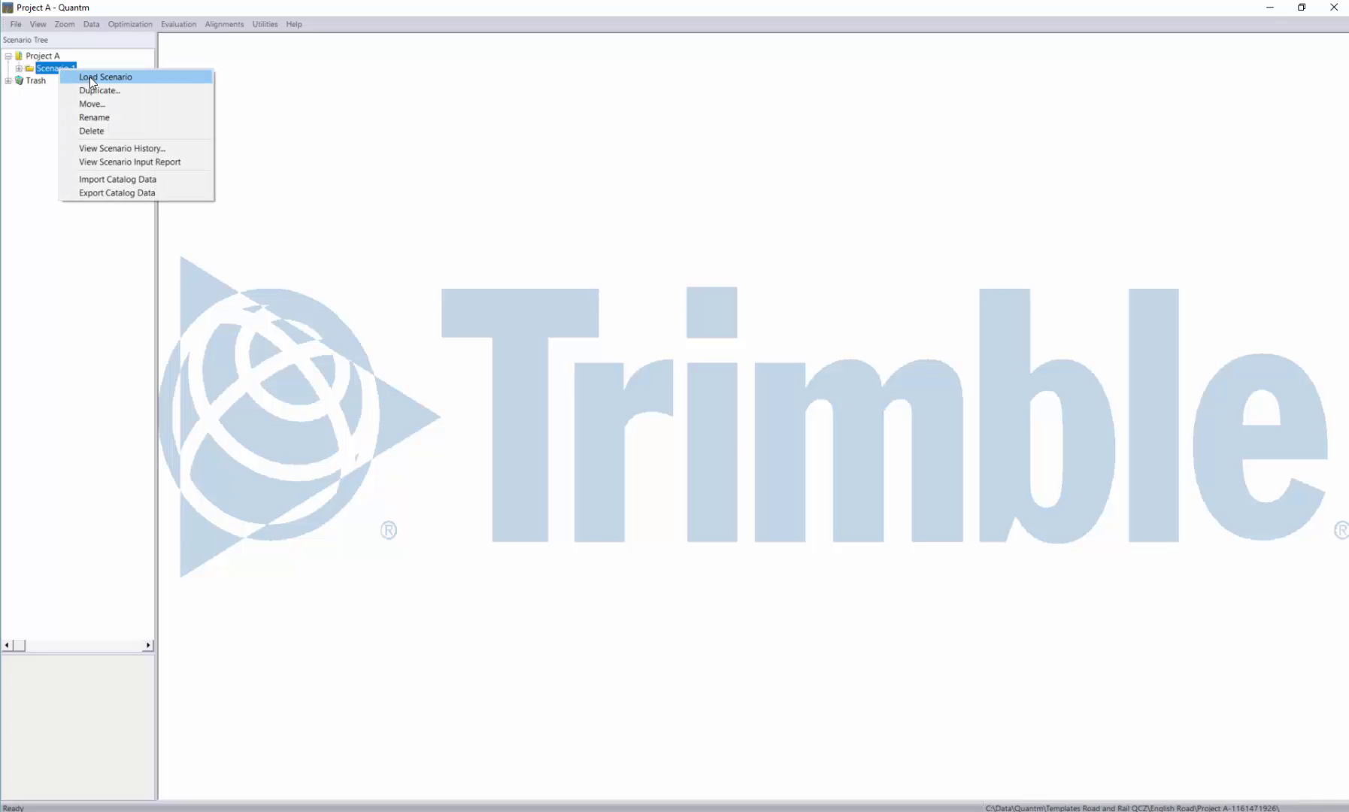
click(90, 76)
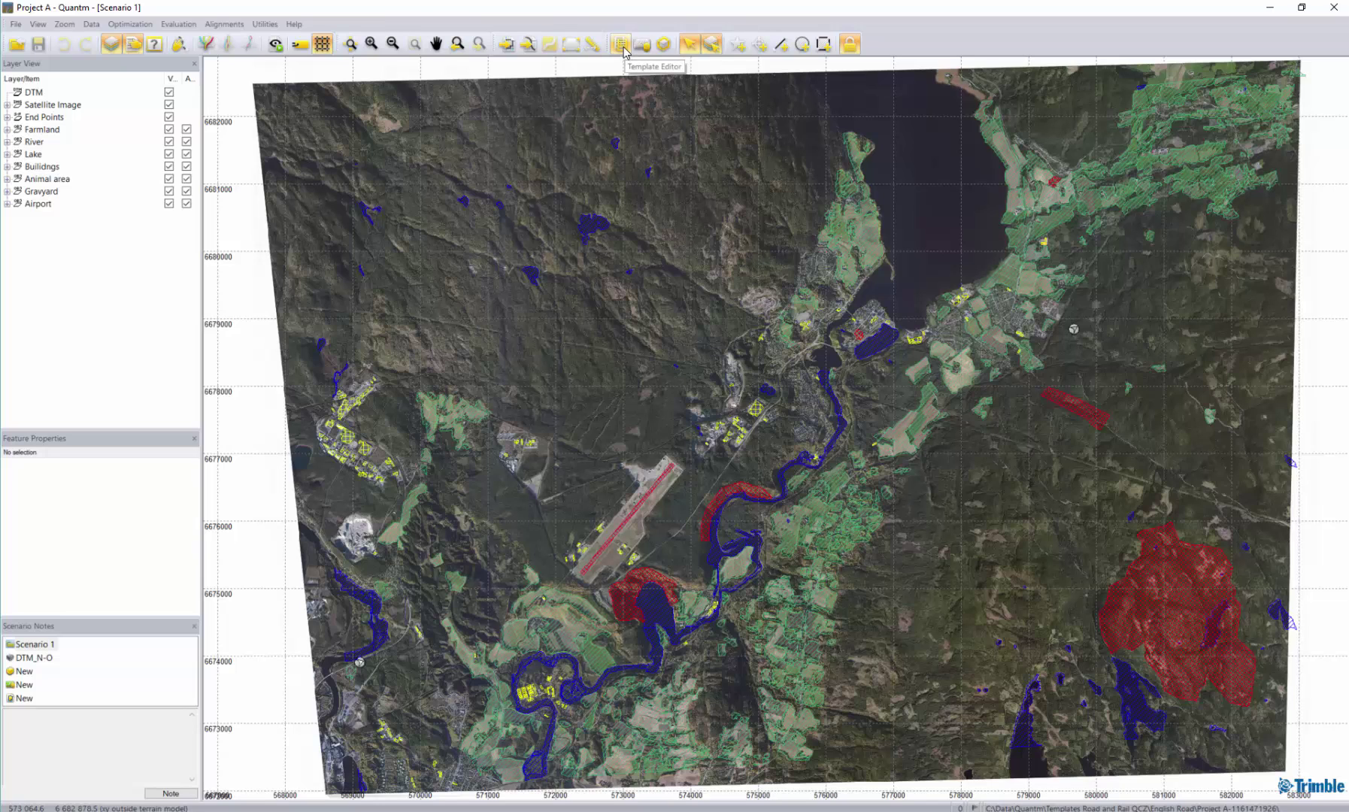
Dismiss the Template Editor, review the Bridge and Tunnel cost tabs, then close Cost Parameters
click(623, 47)
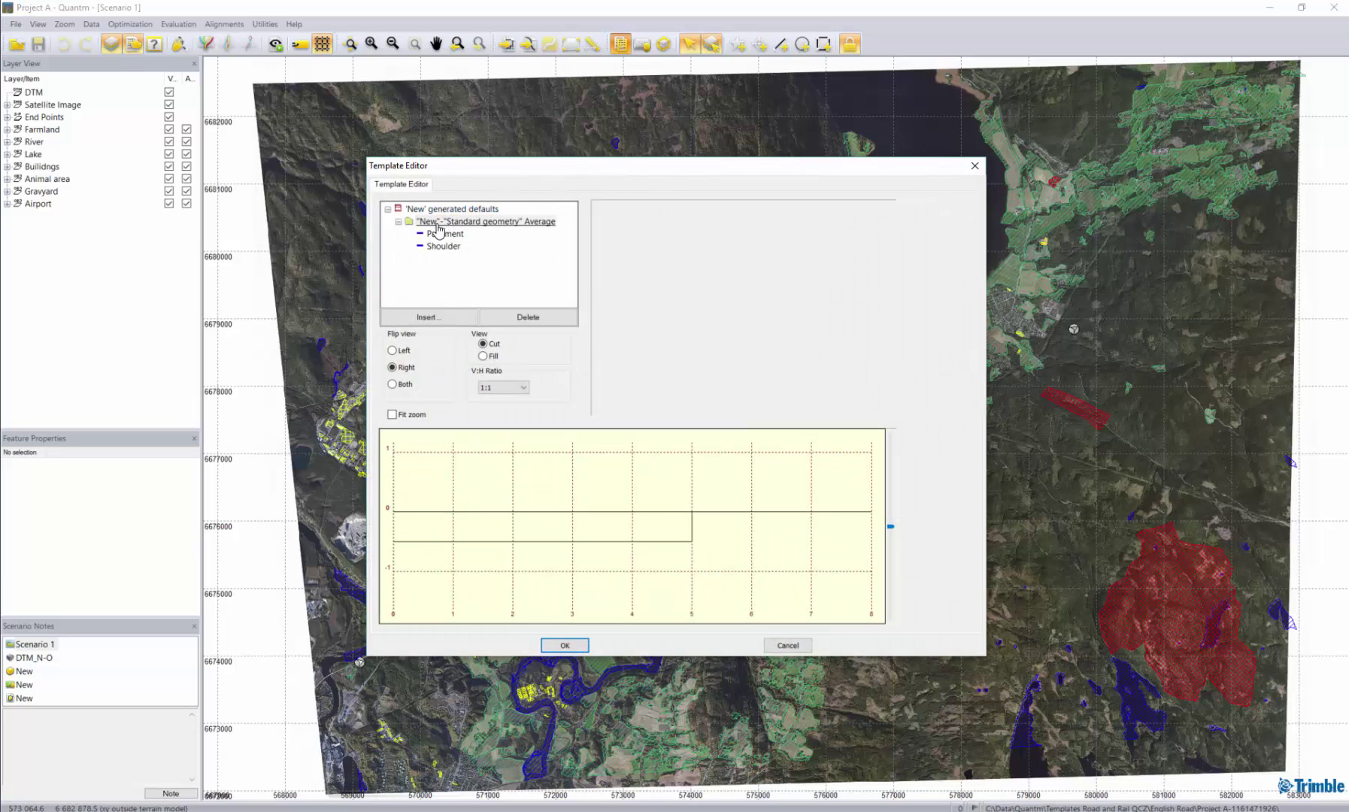
click(975, 165)
click(646, 47)
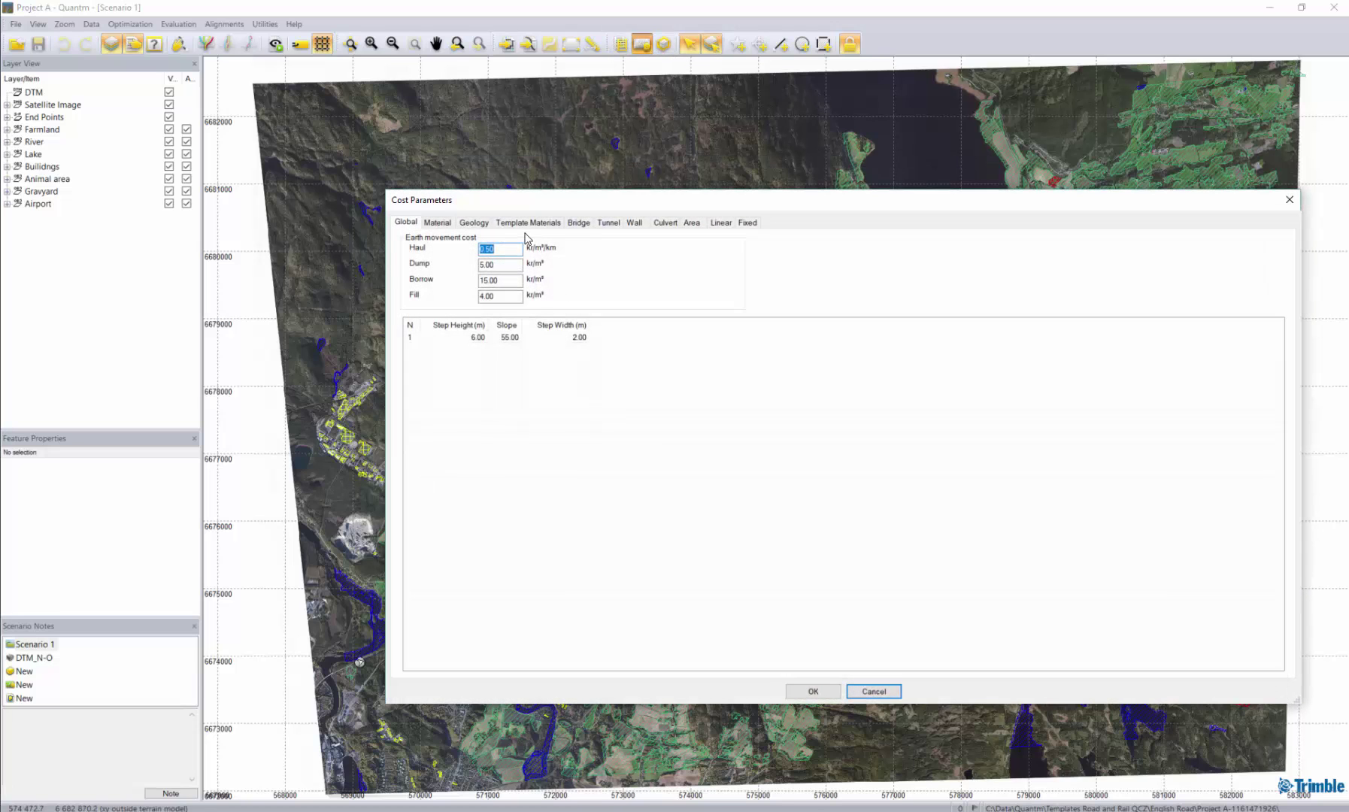
click(581, 223)
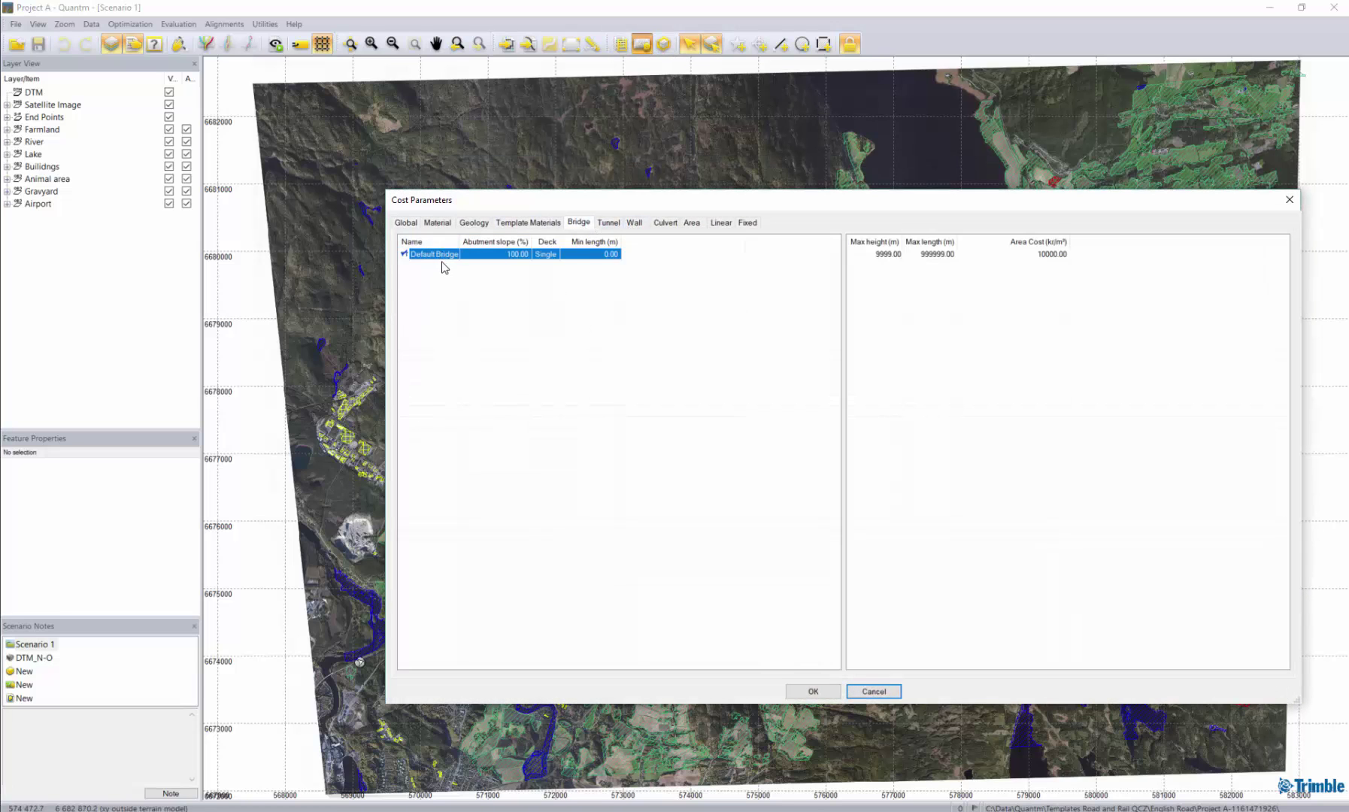
click(609, 224)
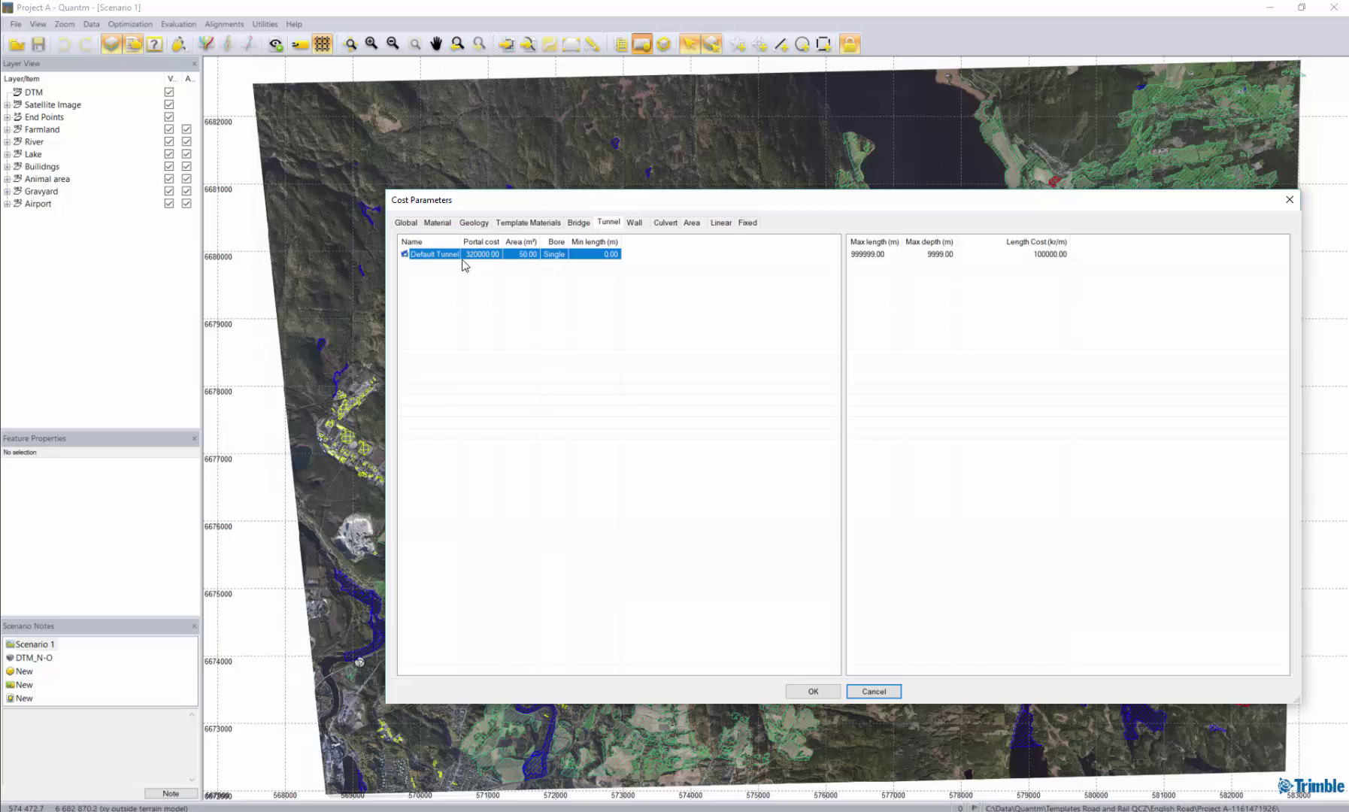
click(1291, 200)
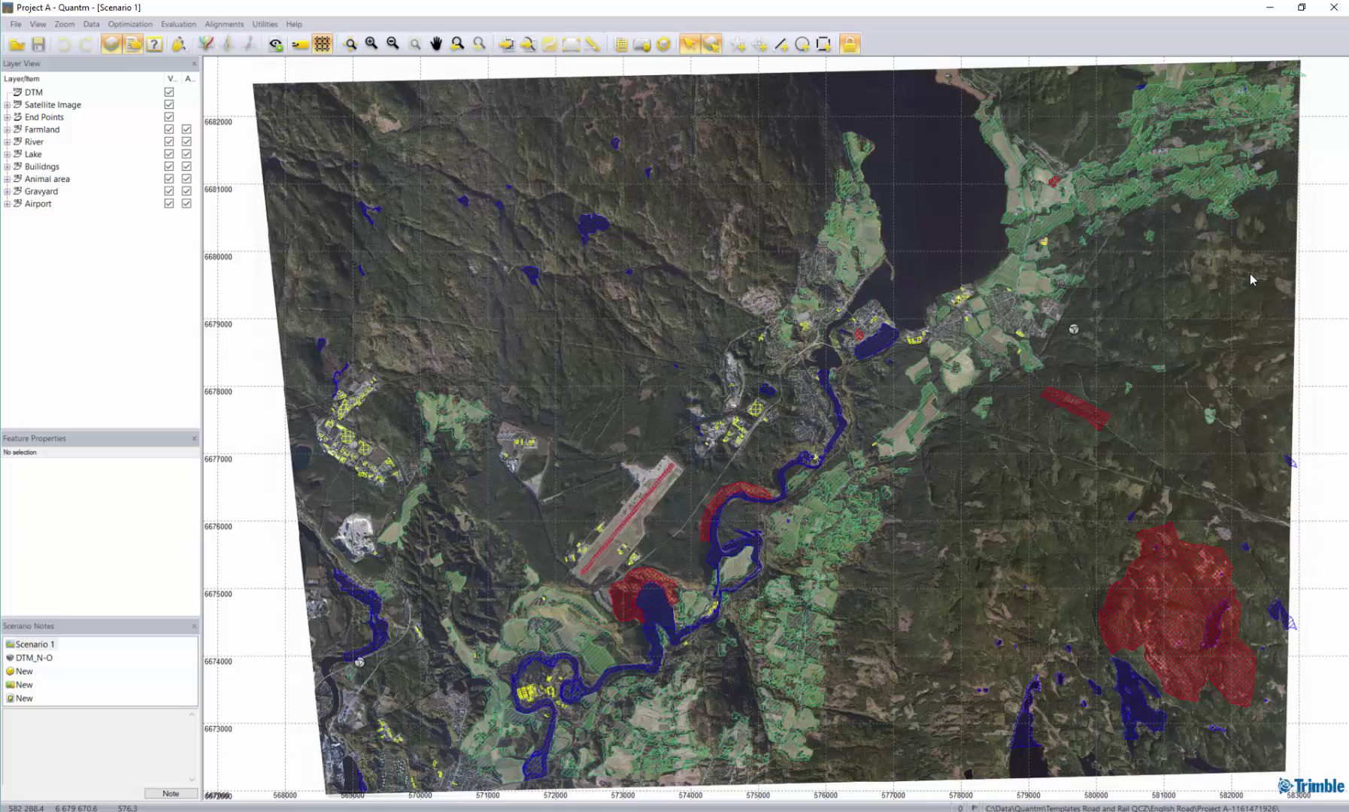
Bring the Quantm newsletter PDF up full screen and jump to its Template section
key(alt+Tab)
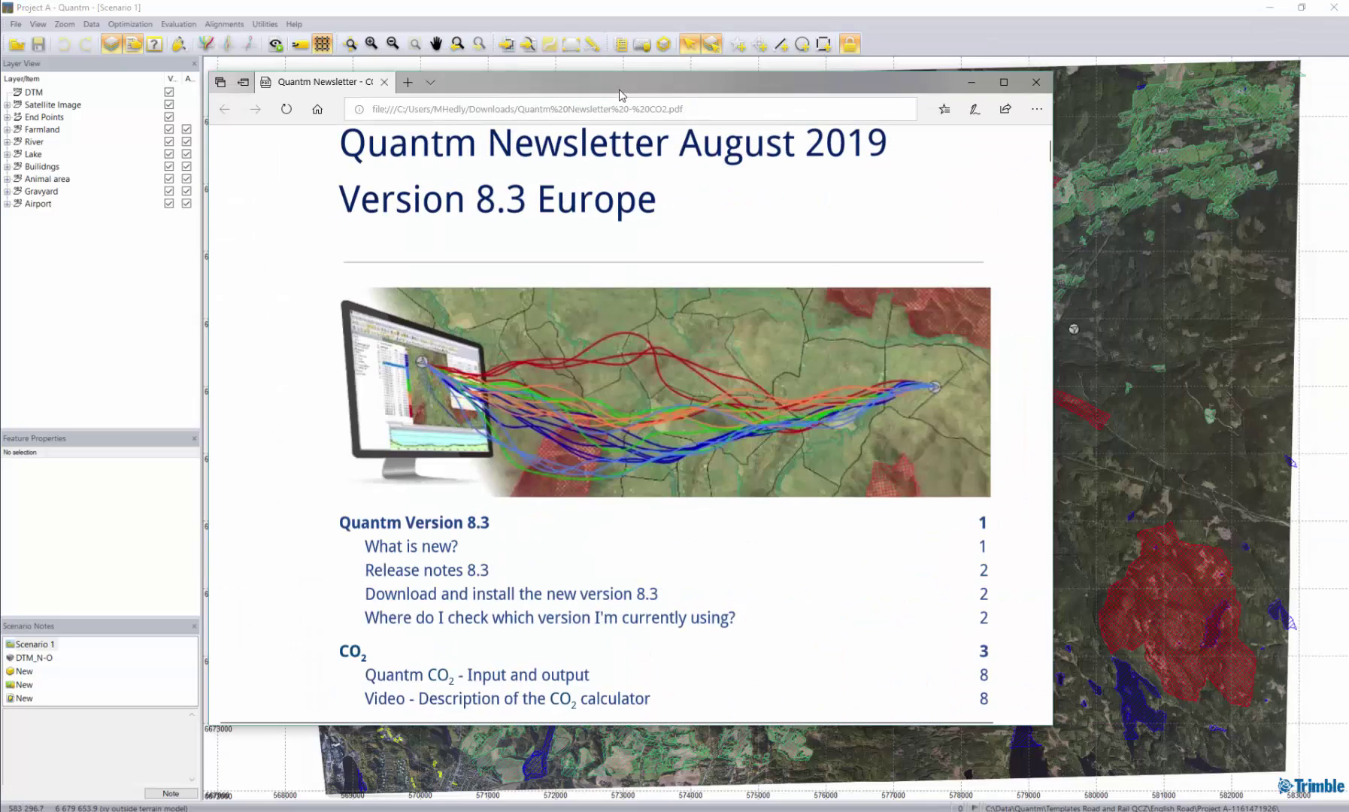
double_click(631, 86)
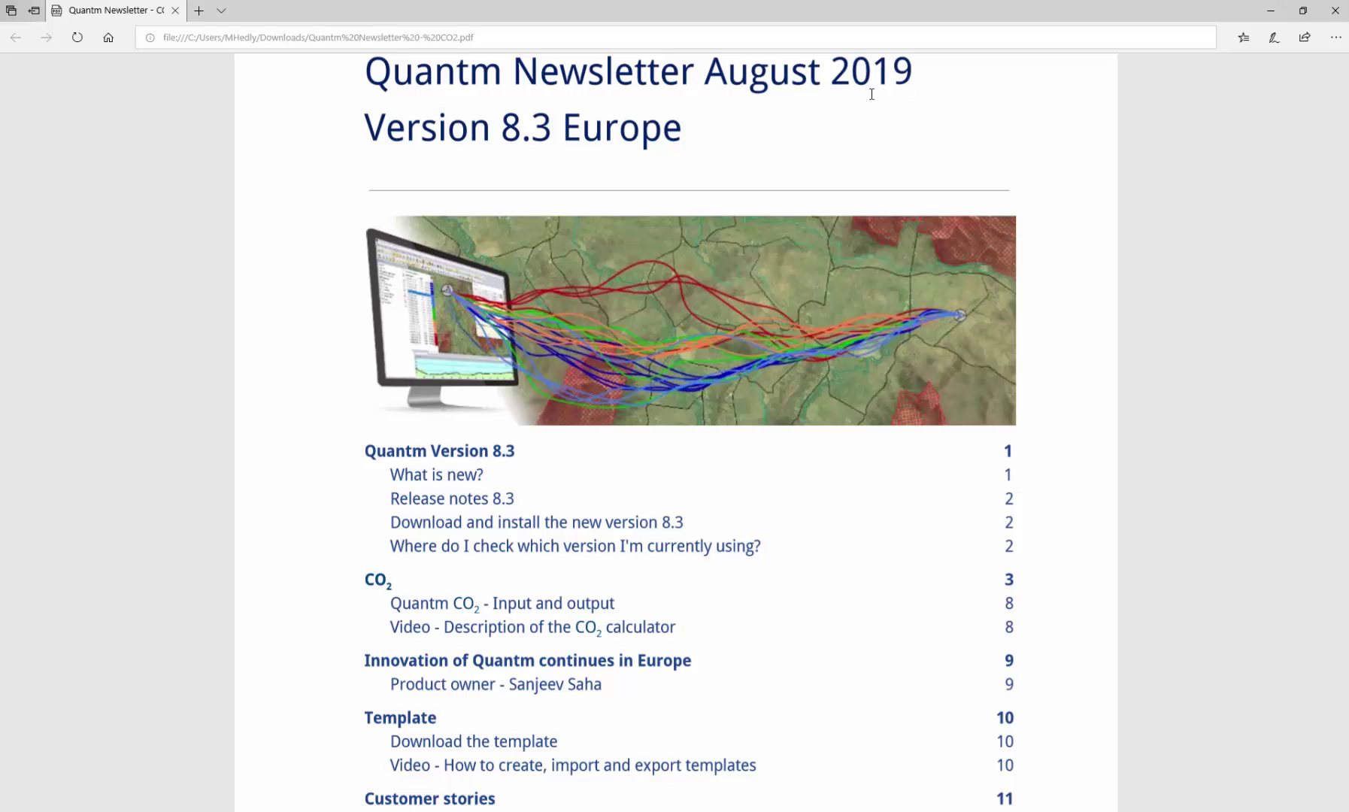
click(423, 720)
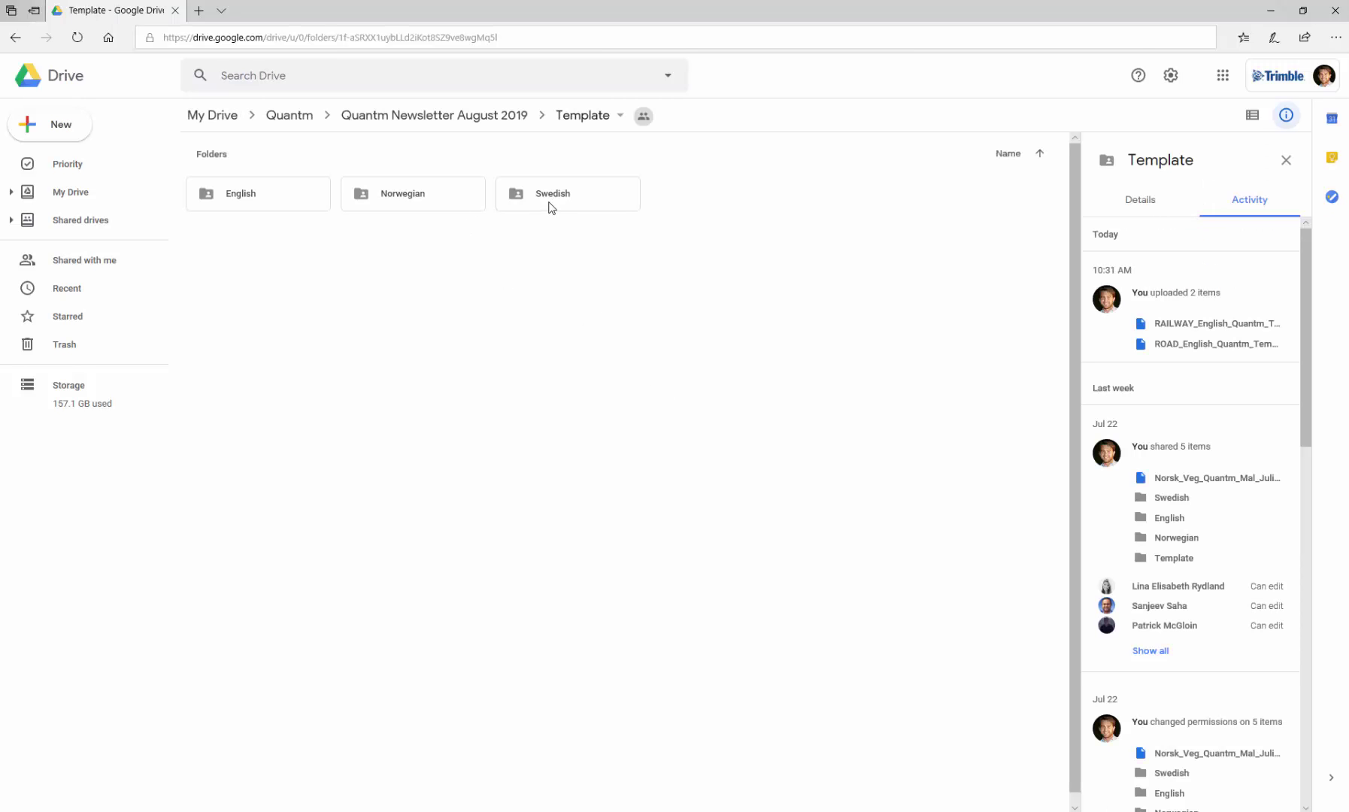
Download ROAD_English_Quantm_Template_August_2019.qcz from the English folder and save it locally
double_click(303, 196)
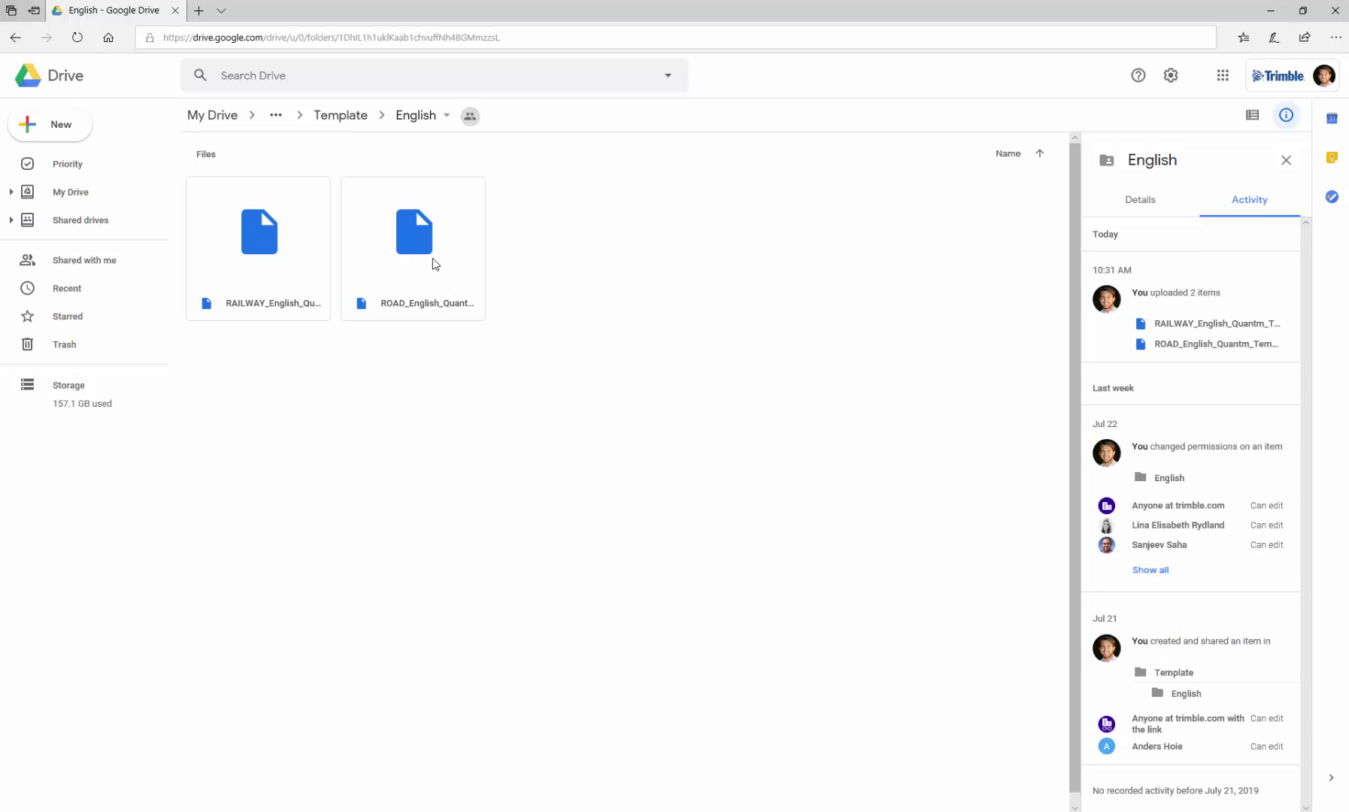
double_click(433, 258)
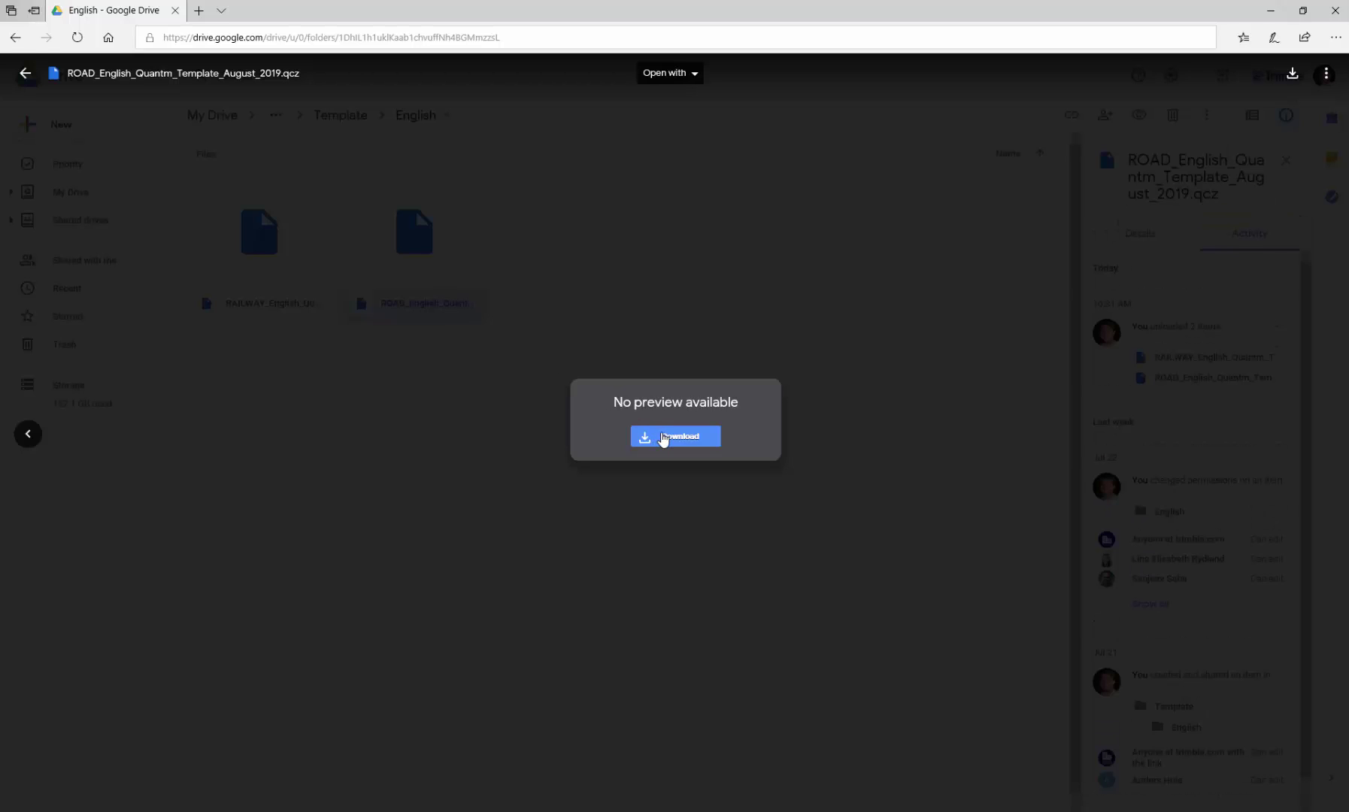
click(662, 439)
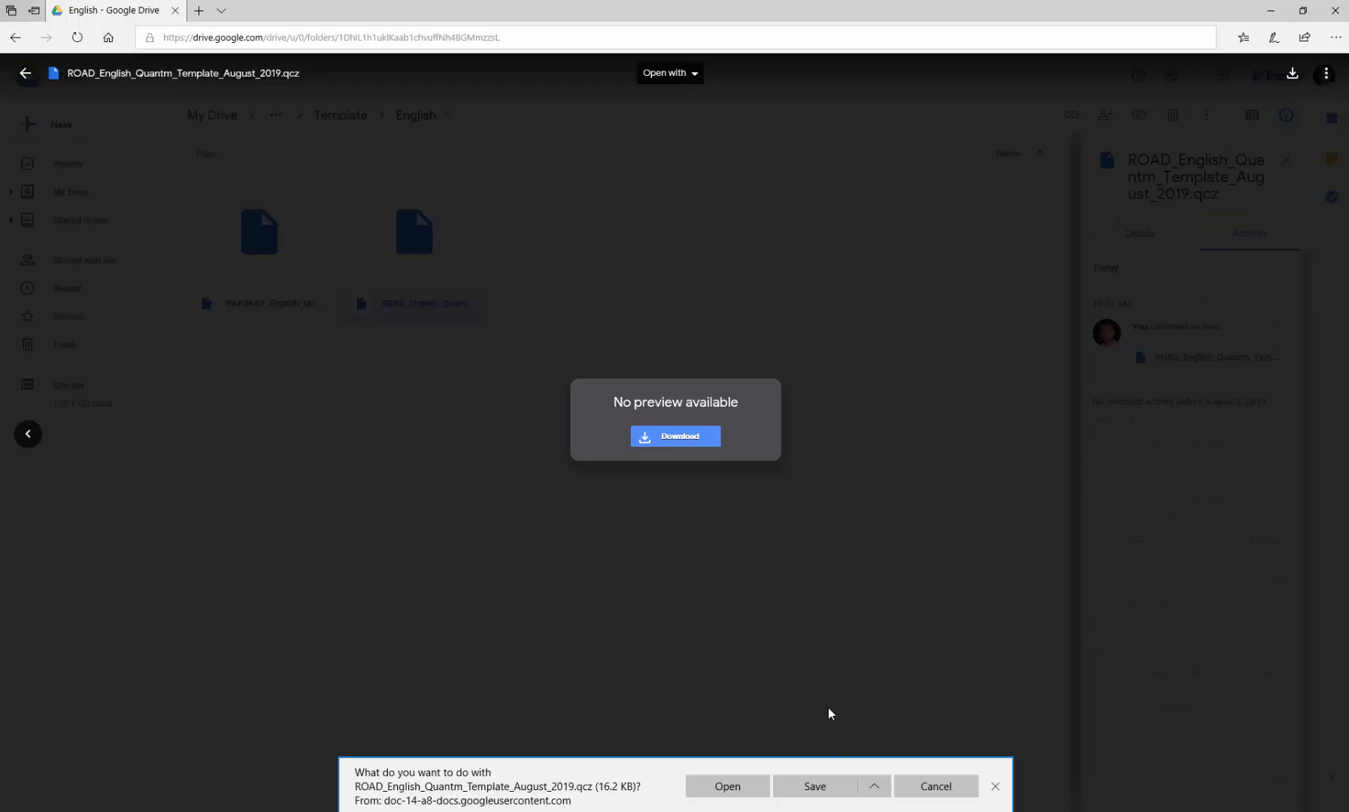
click(814, 788)
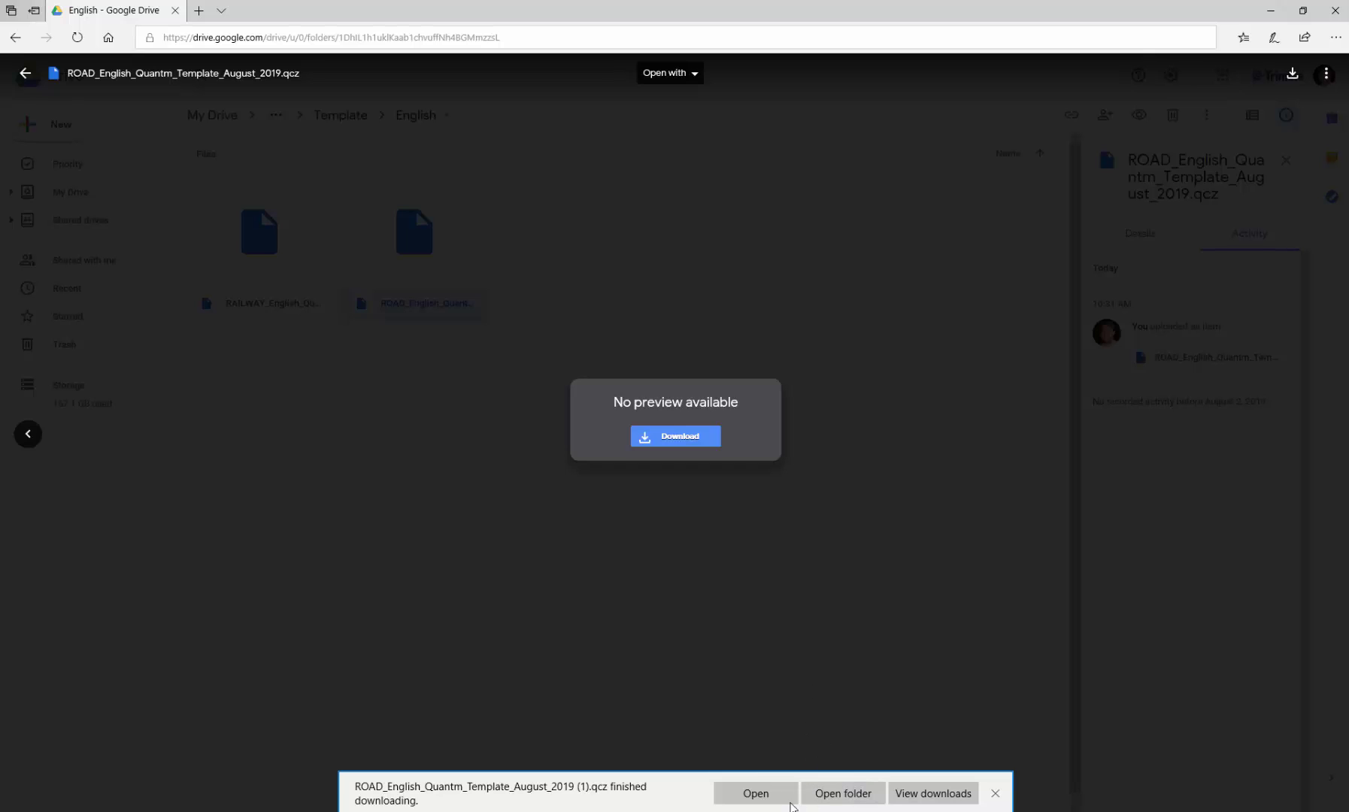
Show the finished template download in the Downloads folder
click(789, 799)
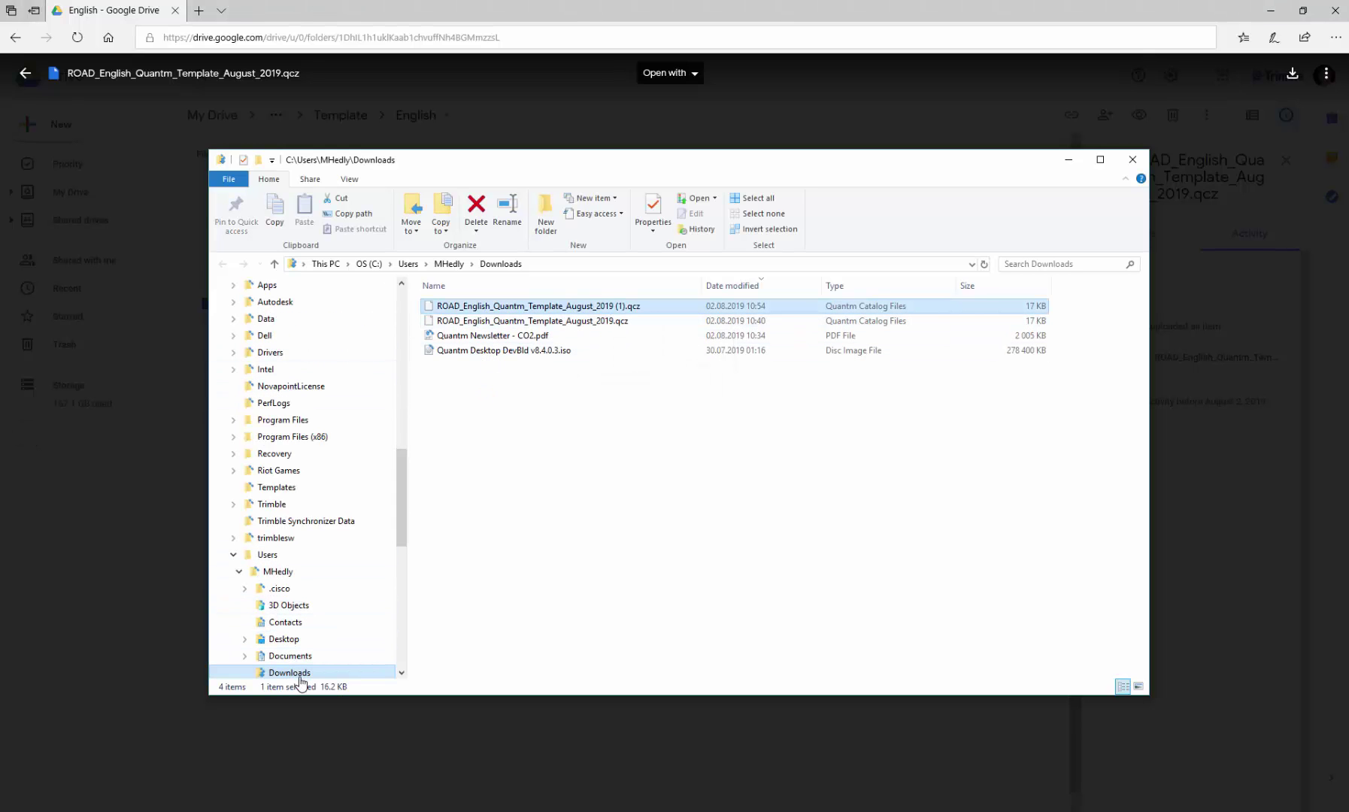
Open the downloaded .qcz file, then close the Quantm scenario map back to the Scenario Tree
double_click(561, 307)
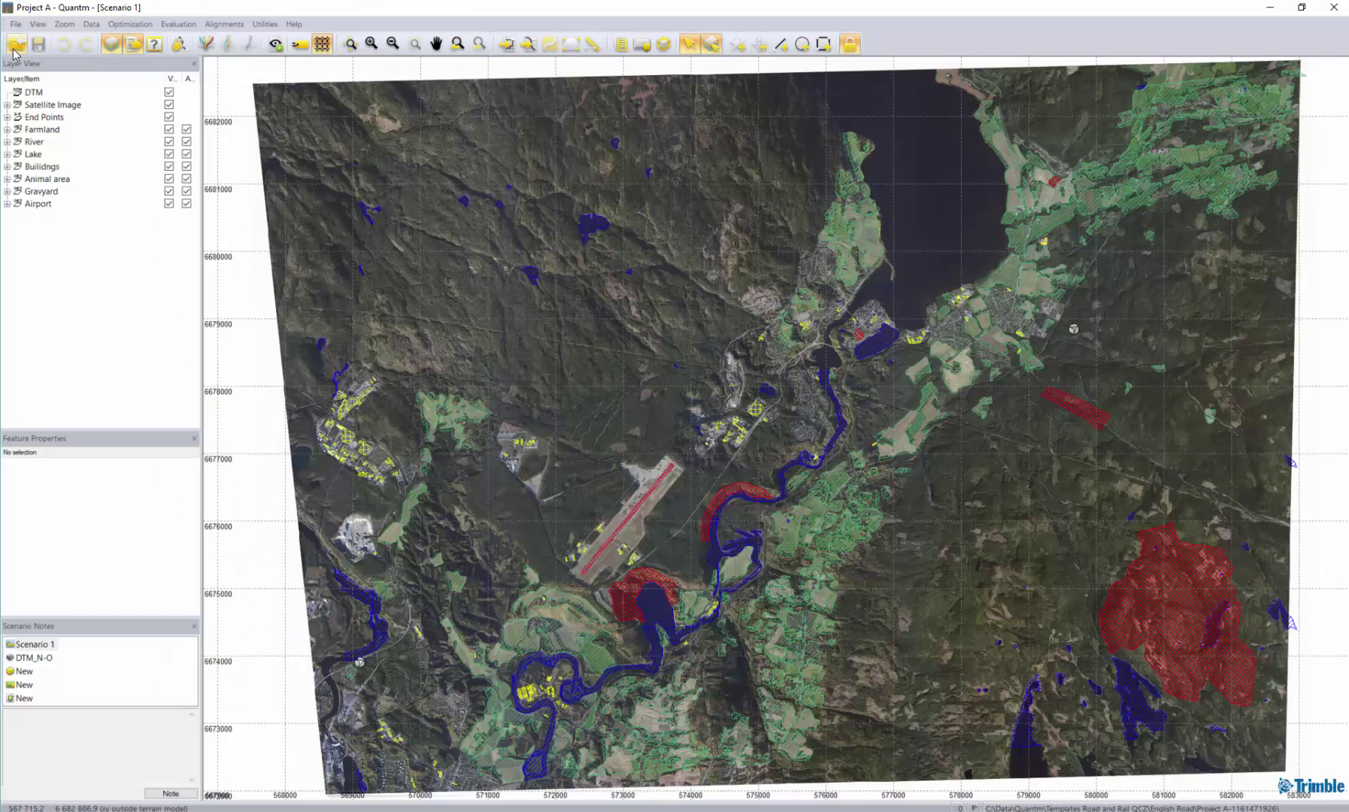
click(13, 45)
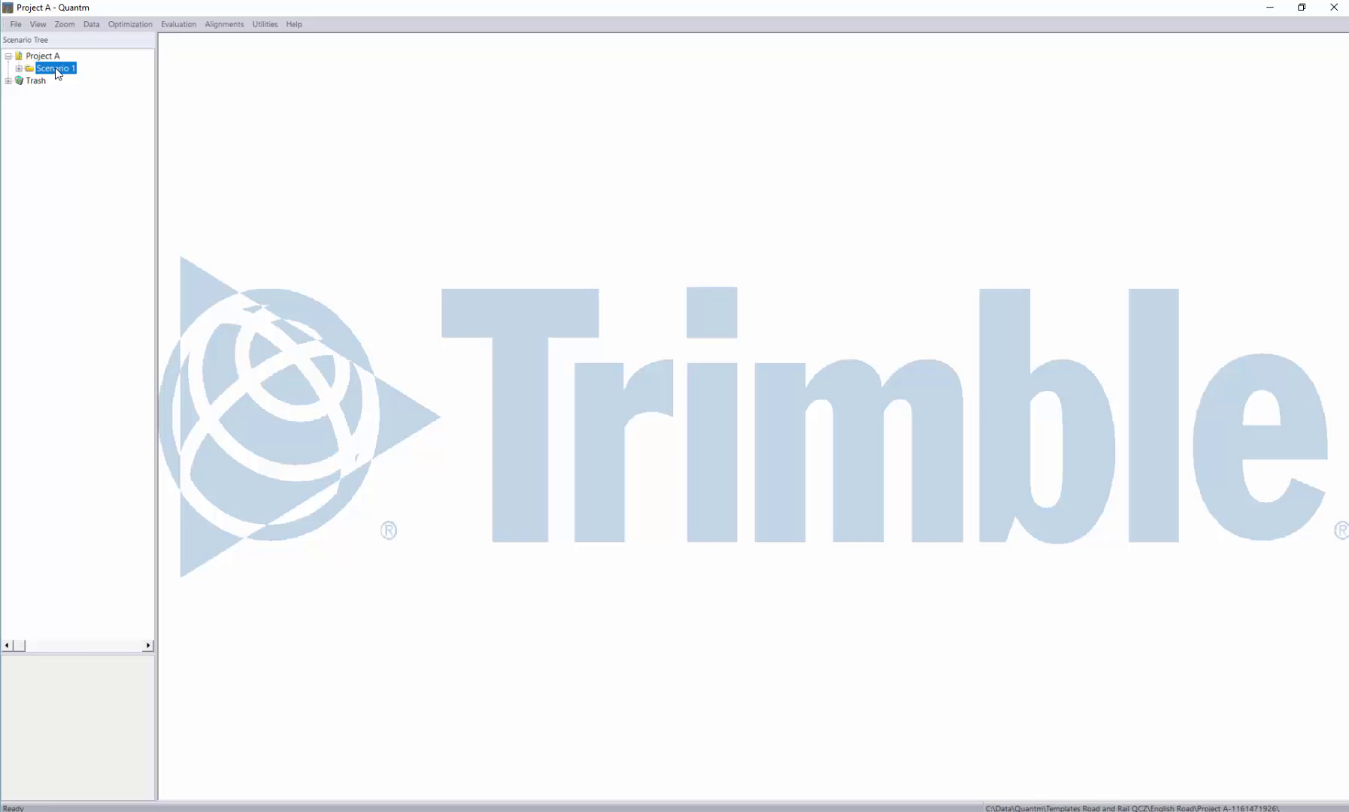
Import ROAD_English_Quantm_Template_August_2019.qcz from Downloads as Scenario 1 catalog data, confirming the overwrite
right_click(57, 71)
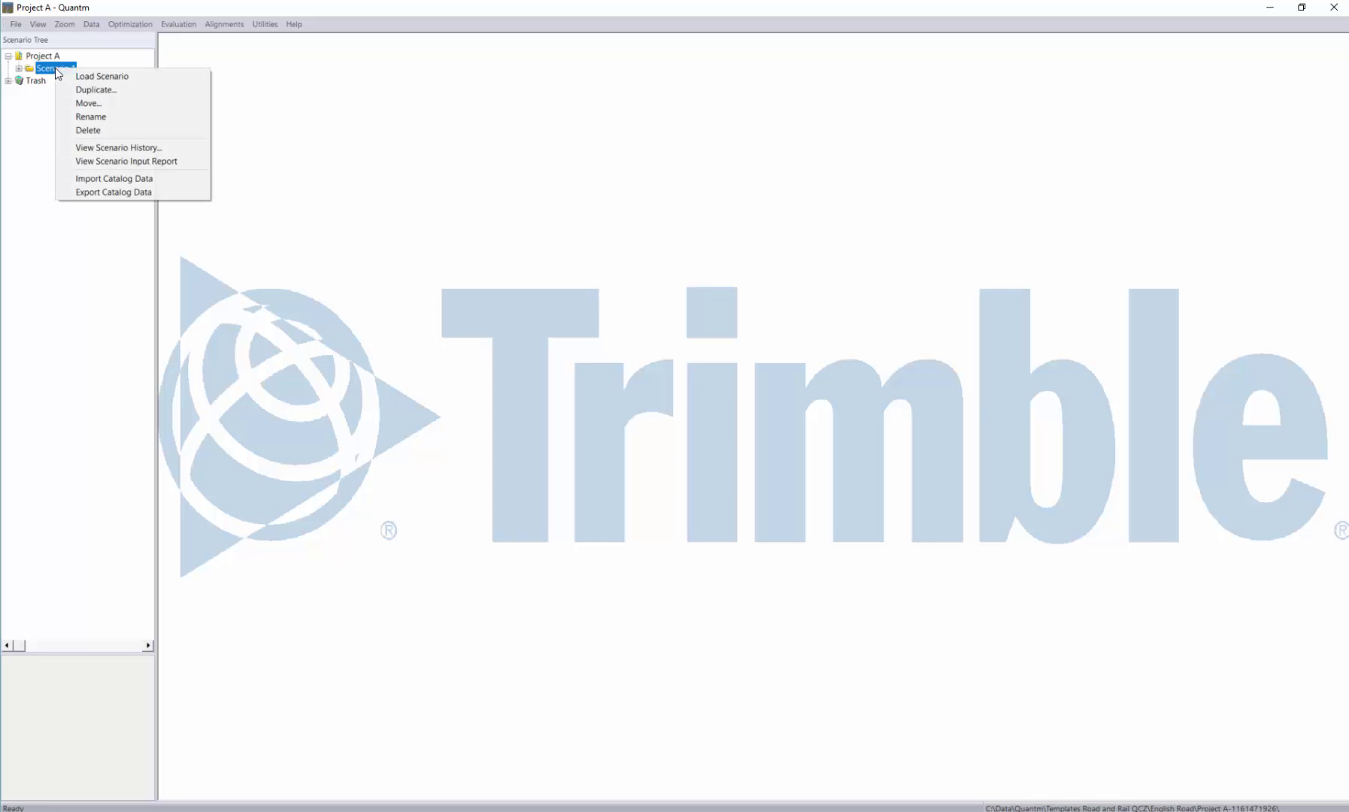
click(160, 183)
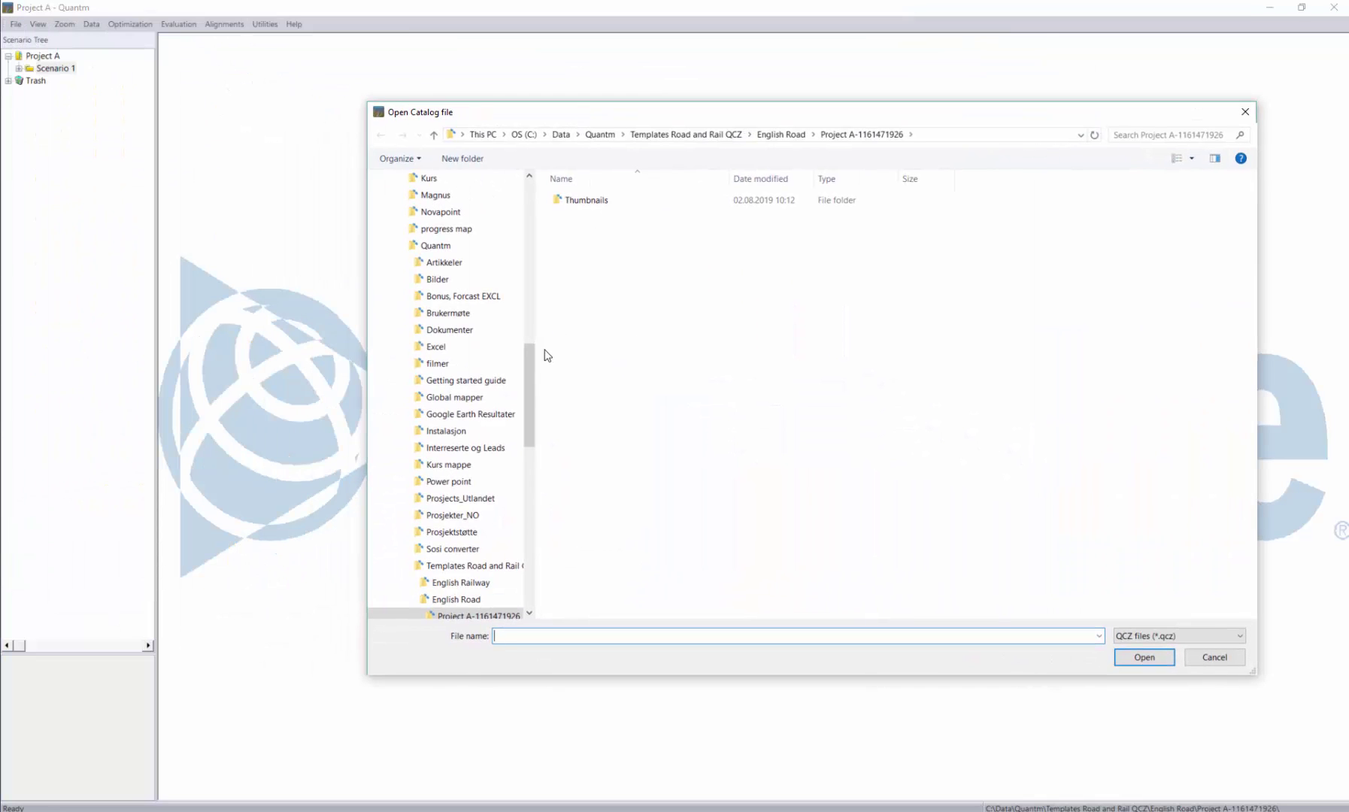
drag(529, 368, 540, 196)
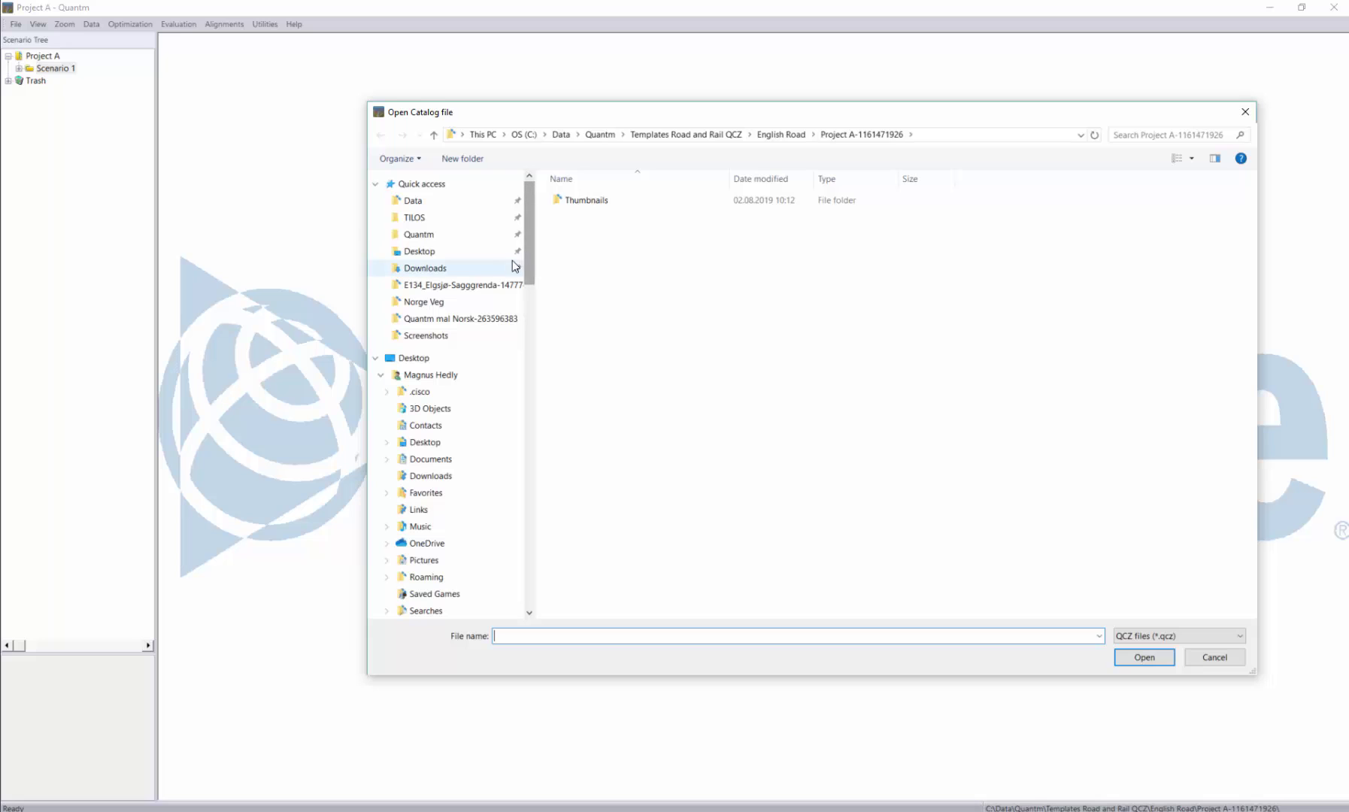
click(449, 275)
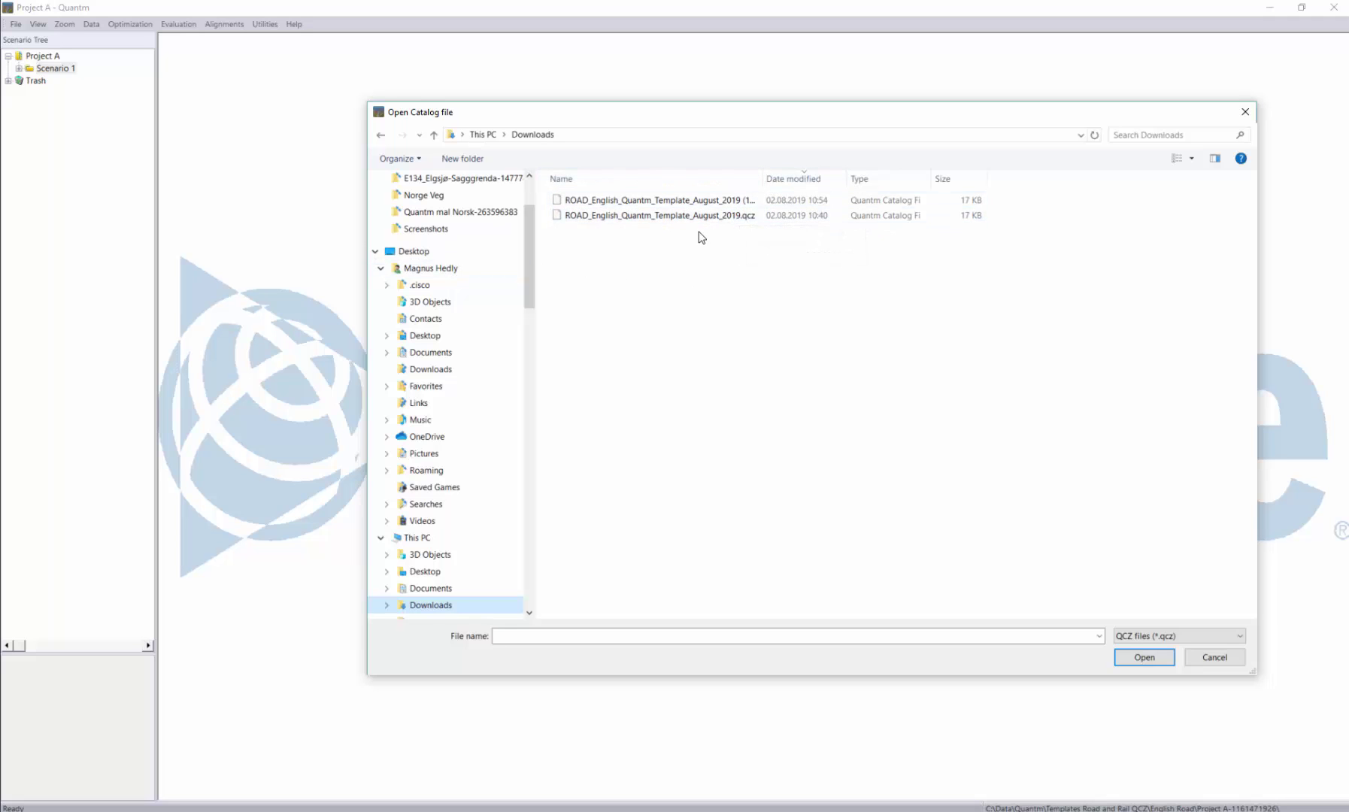
click(681, 217)
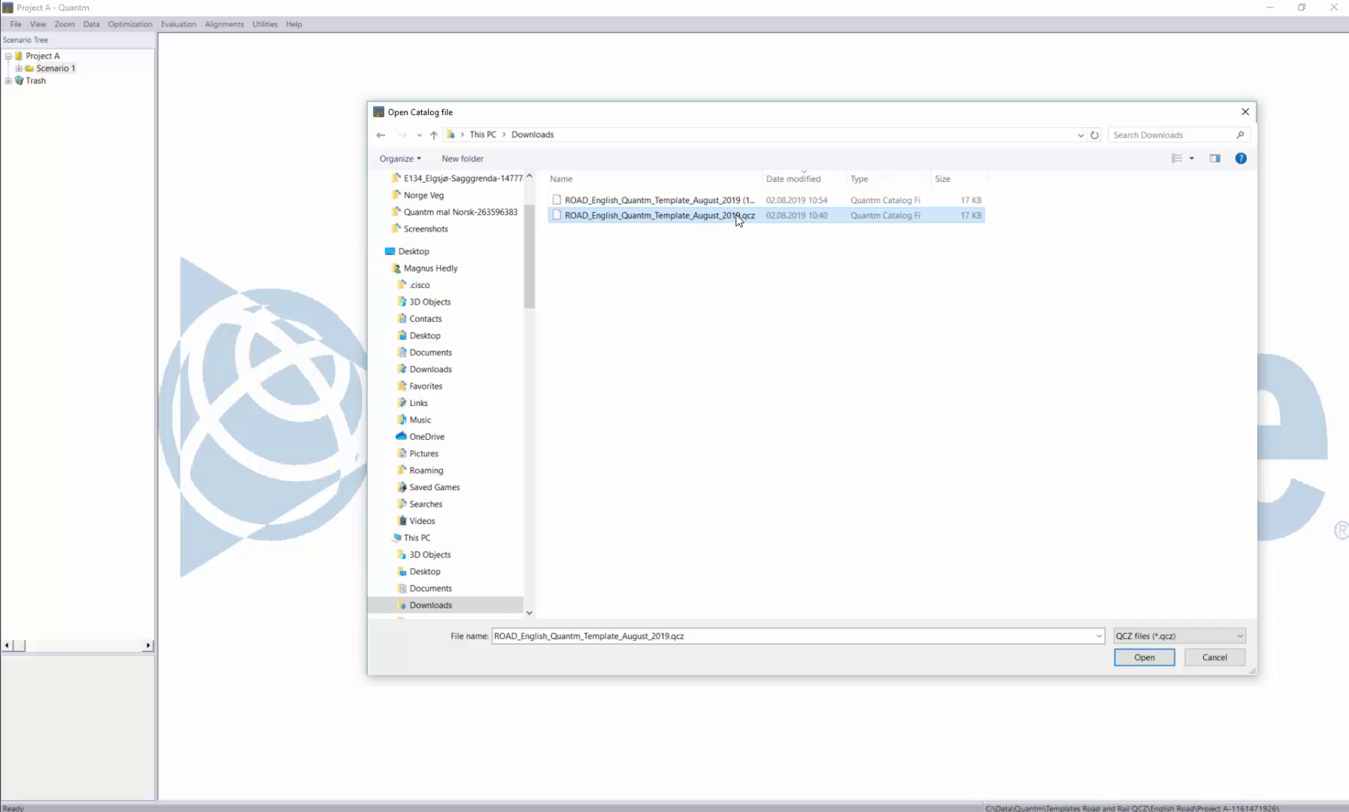
click(1211, 636)
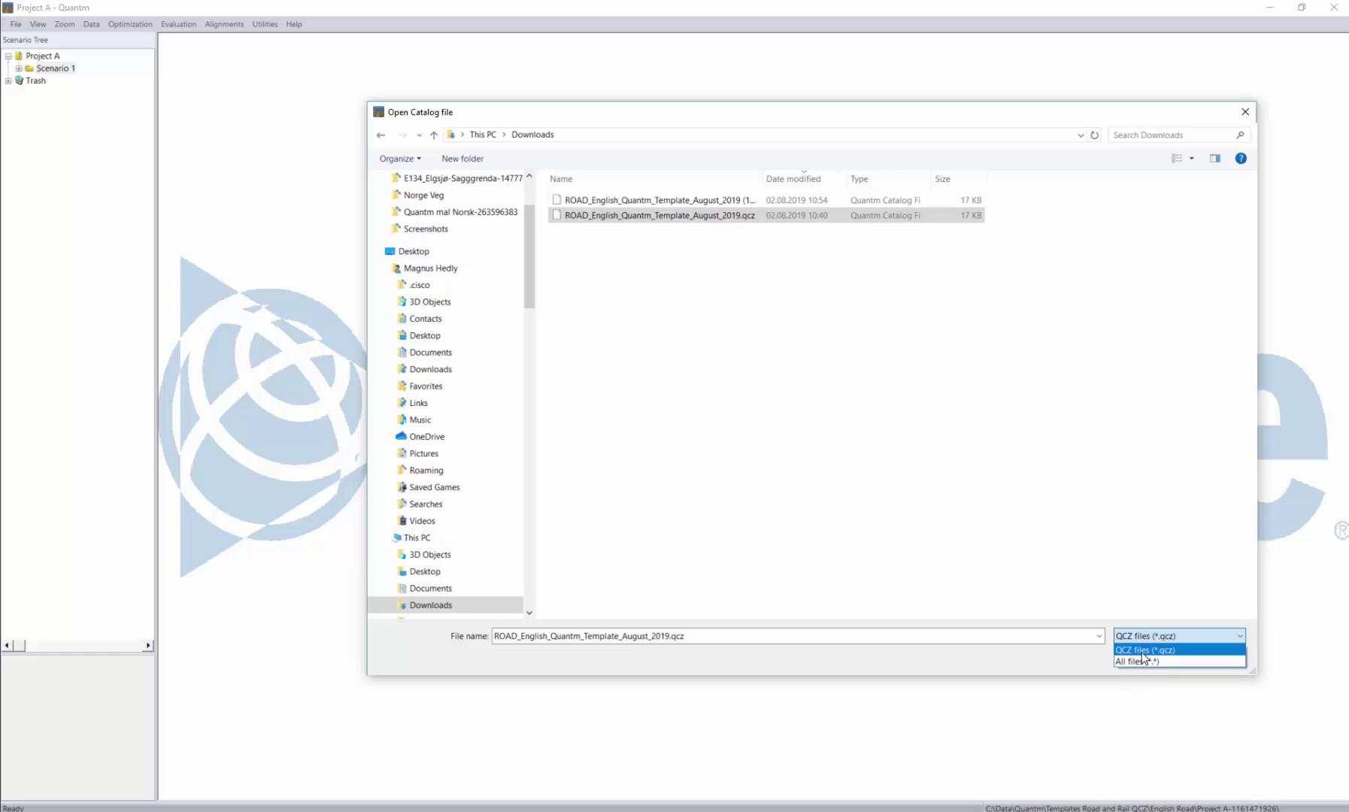
click(722, 342)
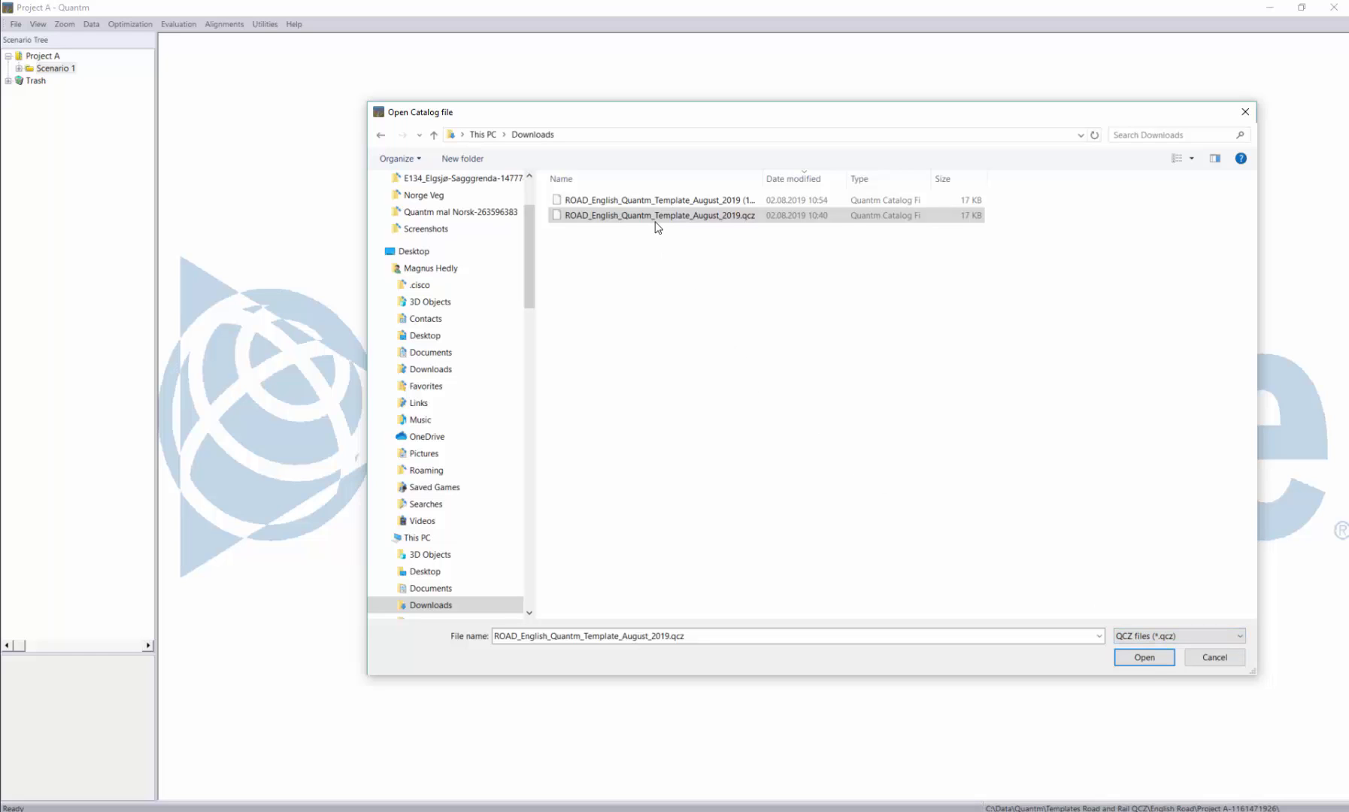
click(1132, 660)
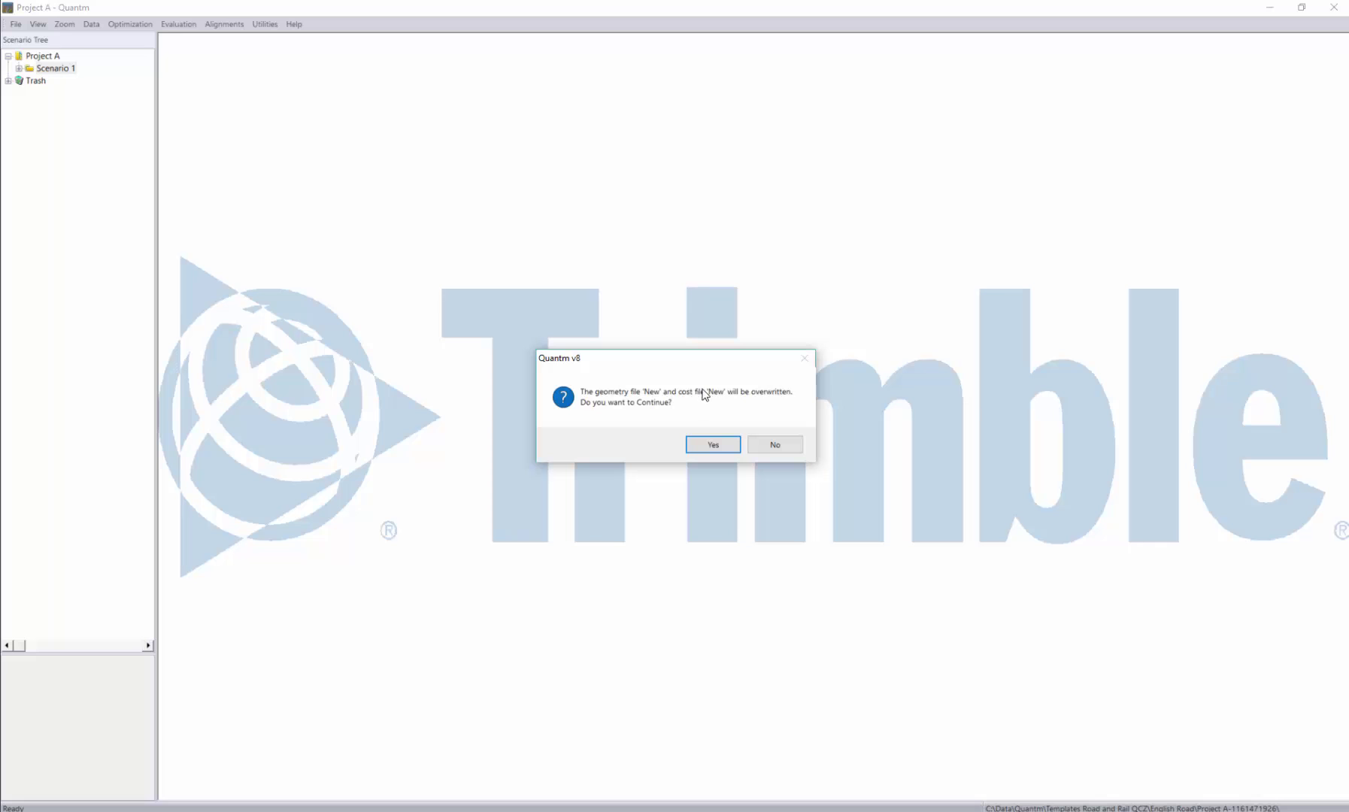
click(714, 445)
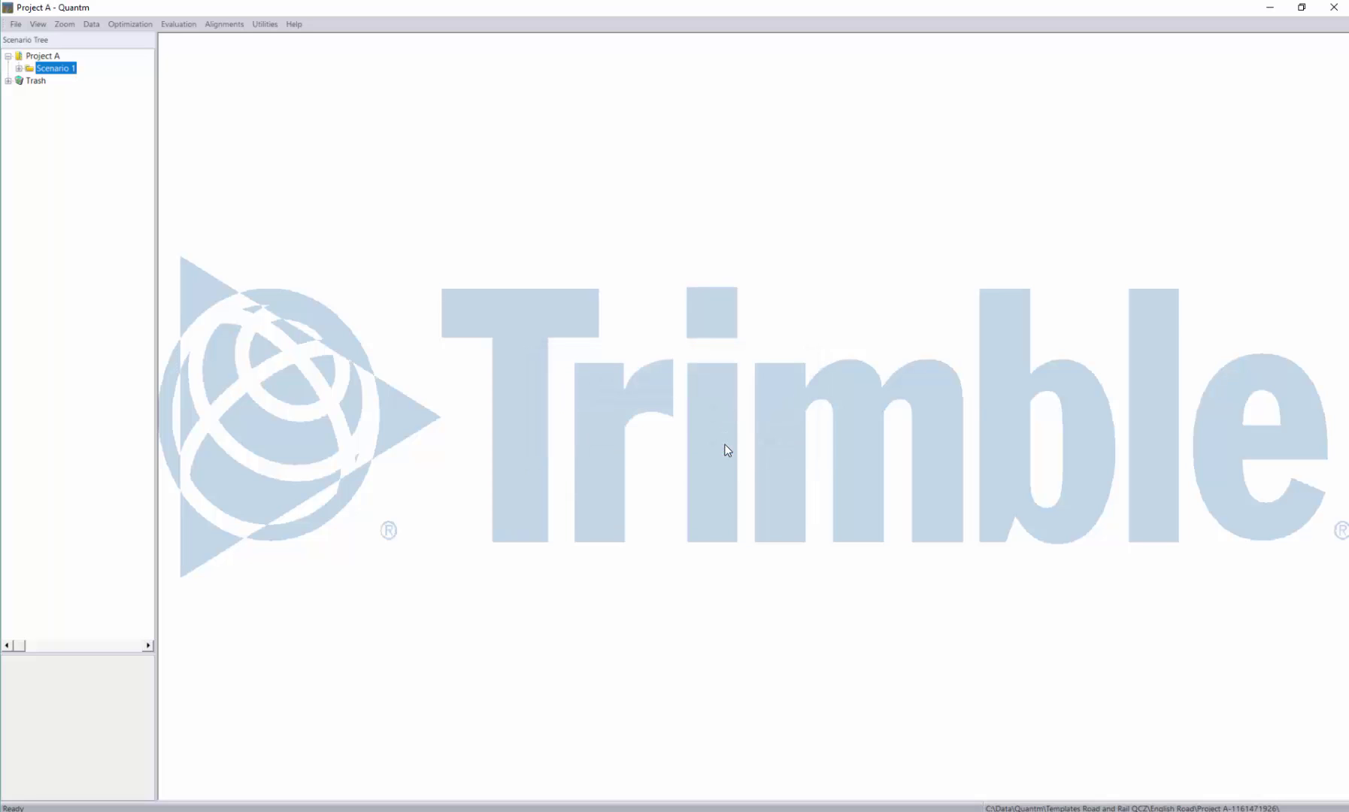
Reopen Scenario 1 with Load Scenario from its context menu
right_click(56, 73)
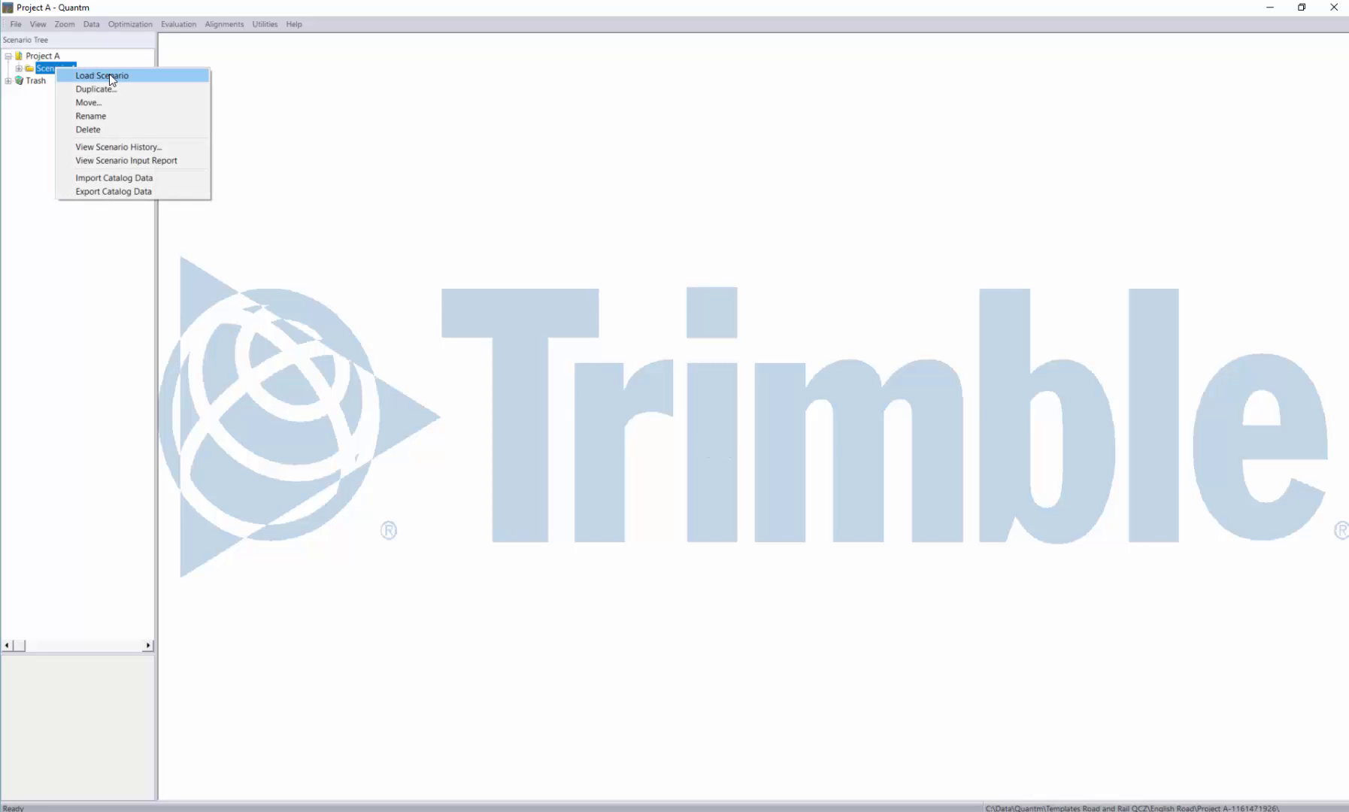
click(109, 76)
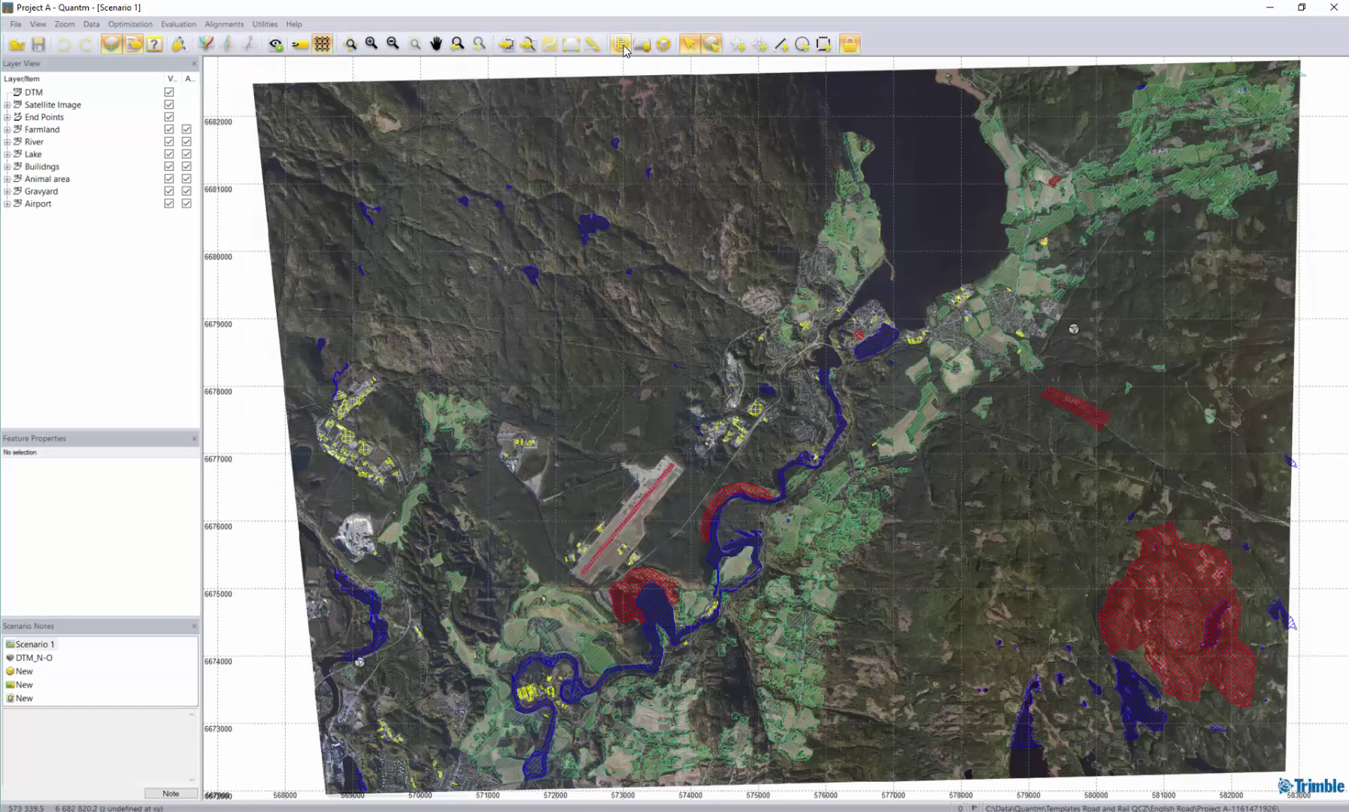
click(622, 46)
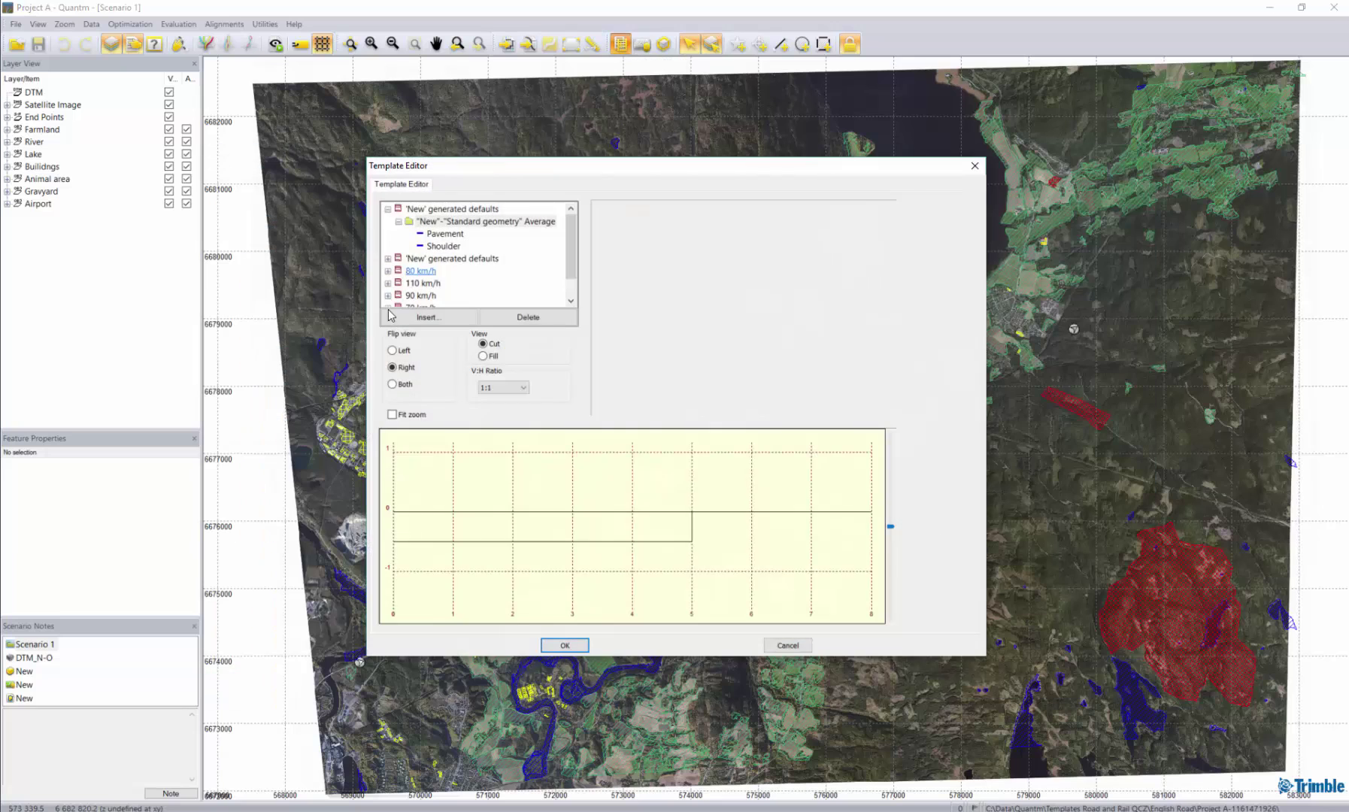
click(391, 210)
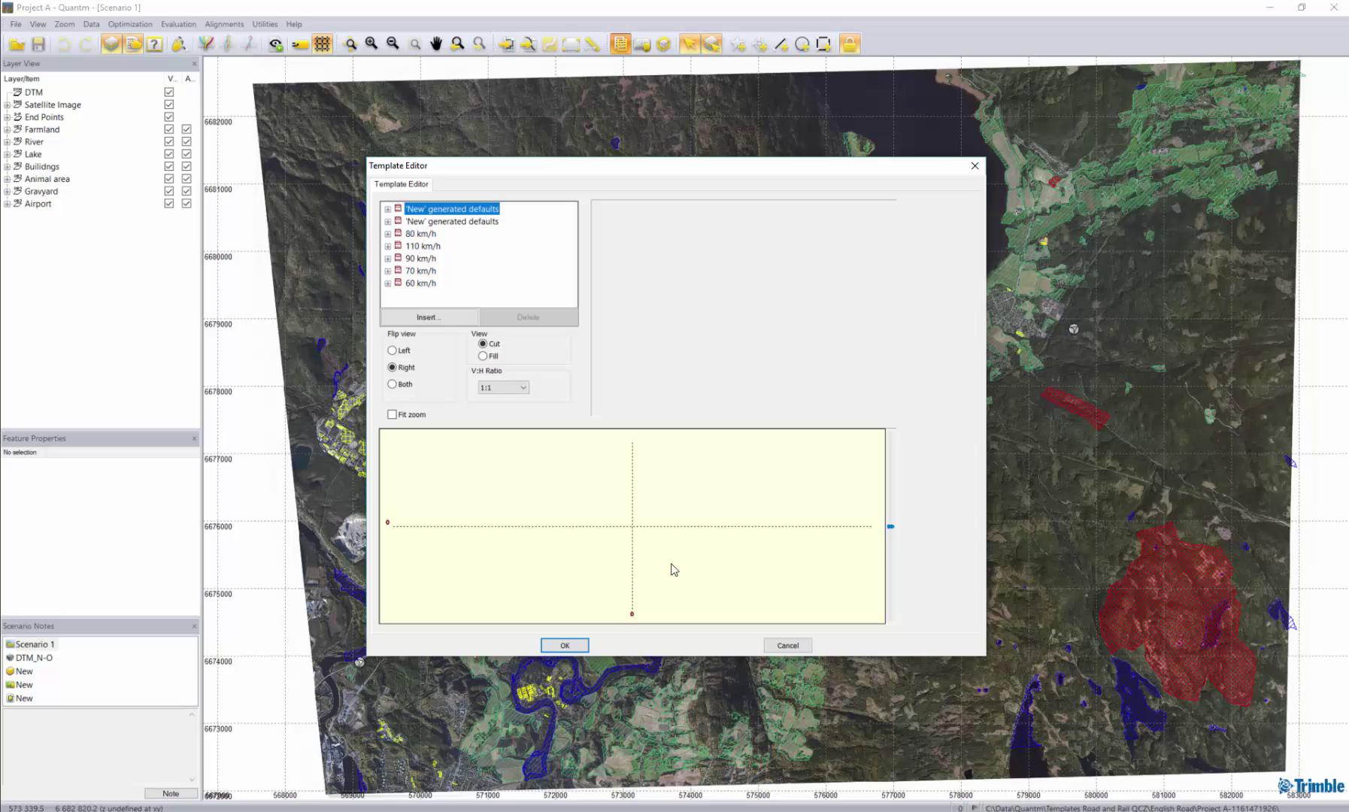
click(775, 647)
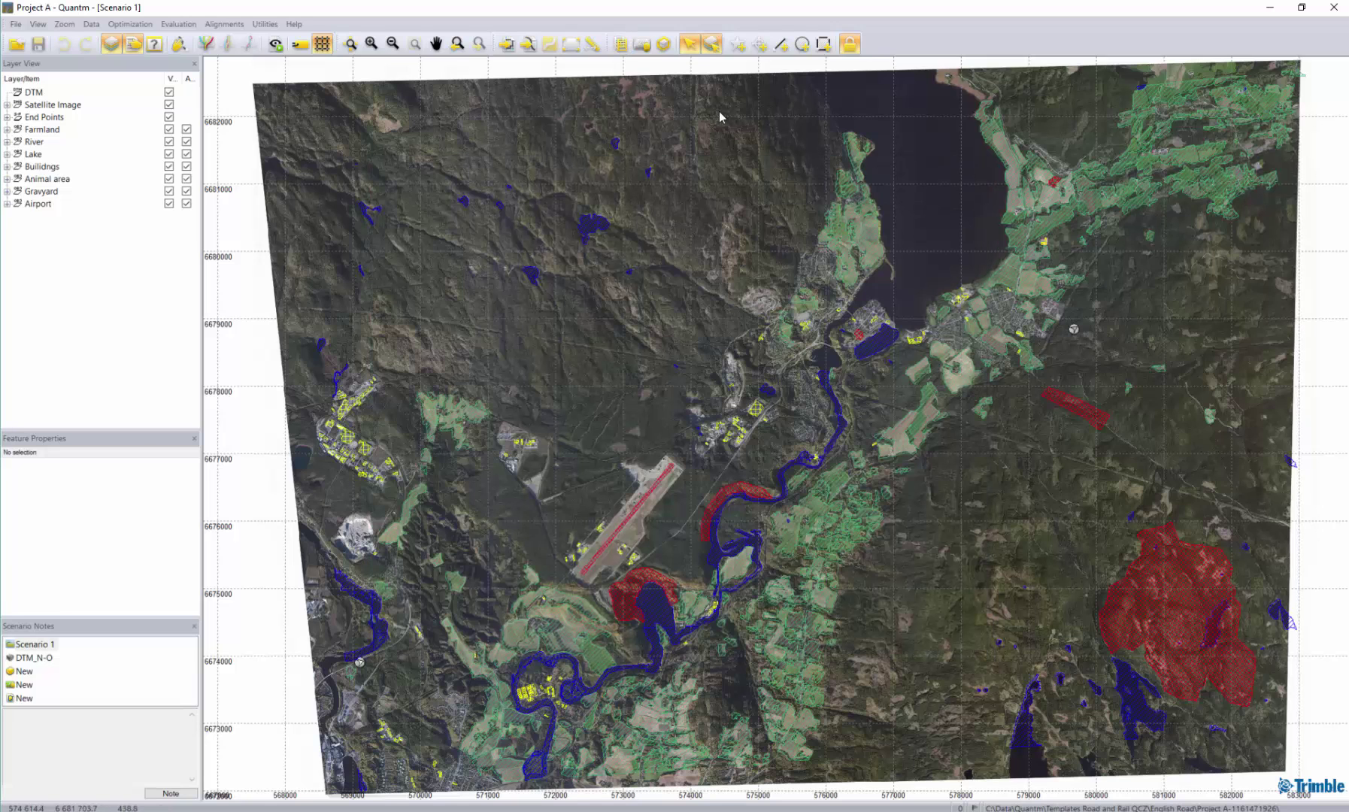
click(663, 47)
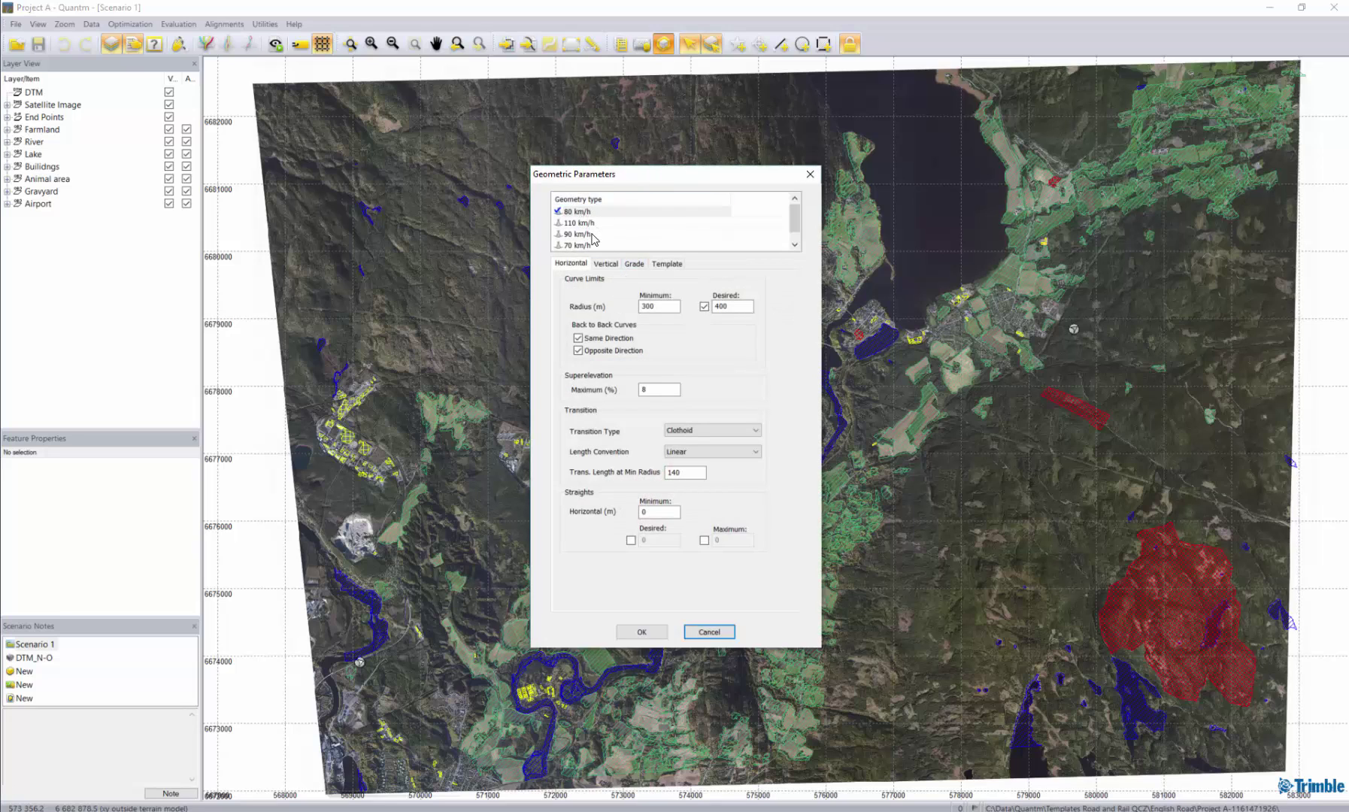
click(710, 632)
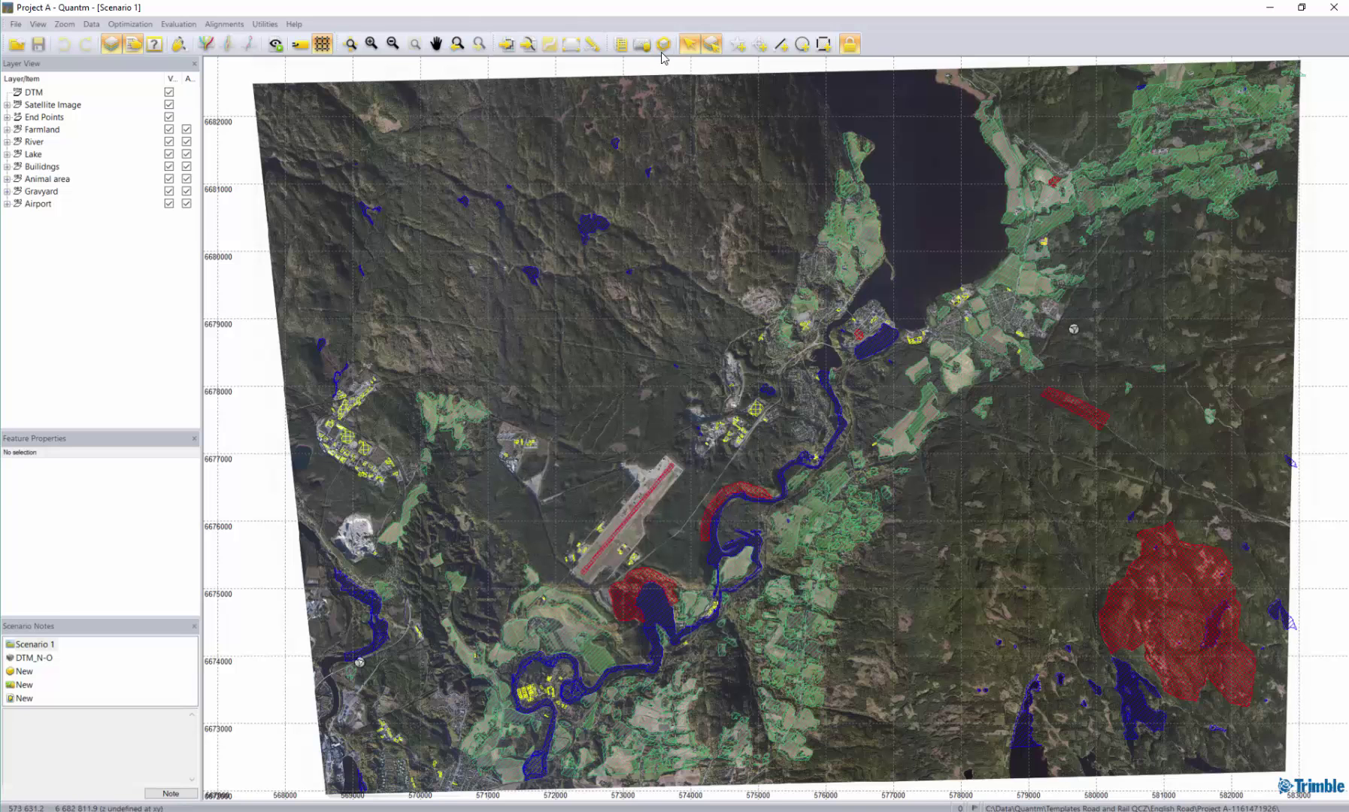
click(643, 43)
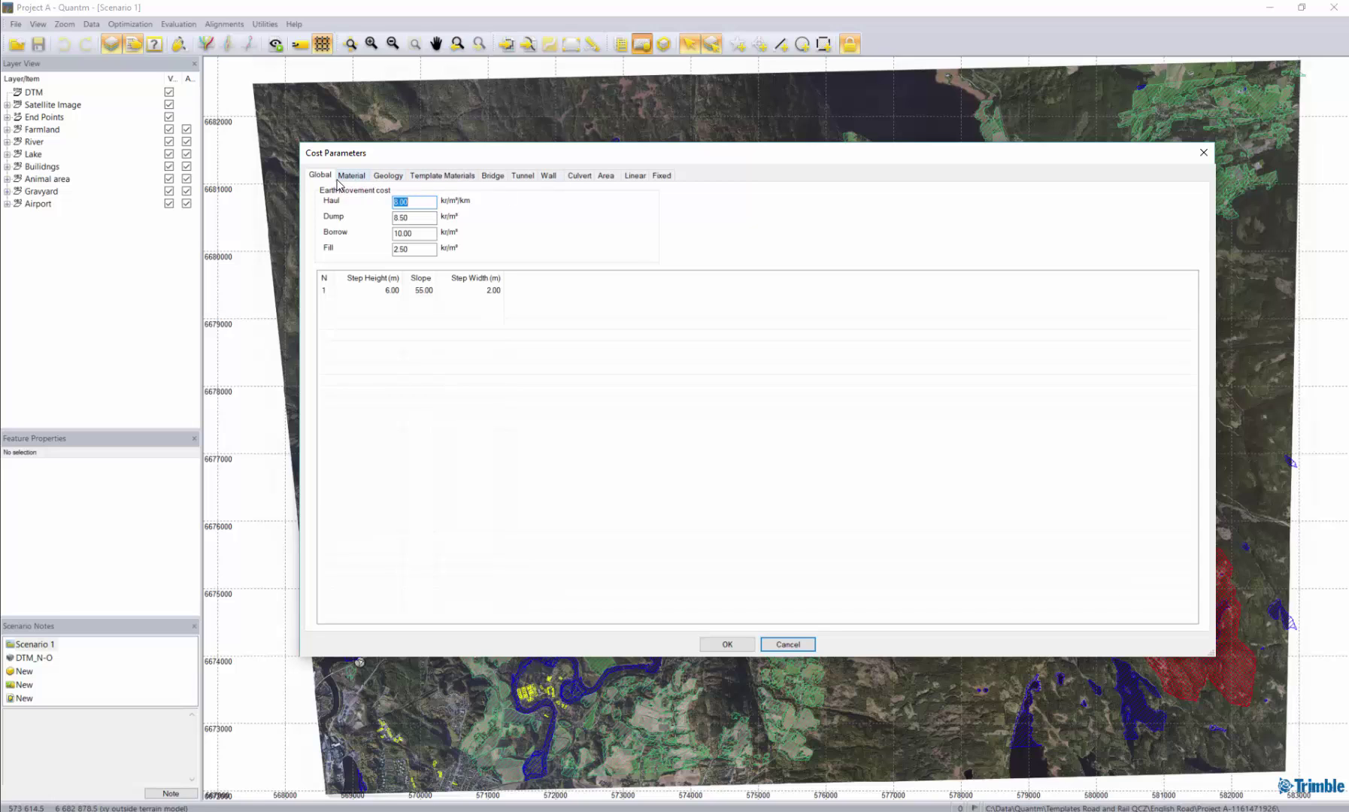
click(379, 180)
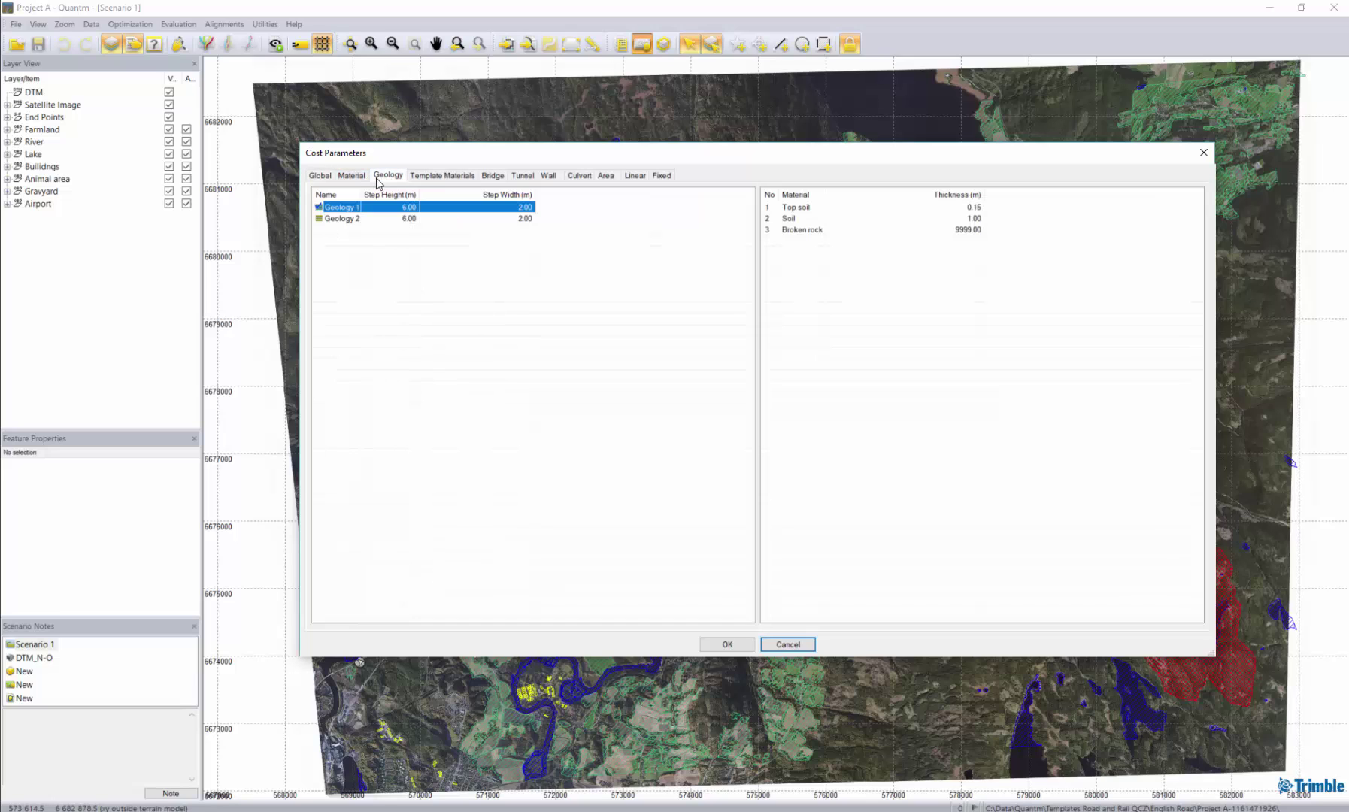
click(454, 179)
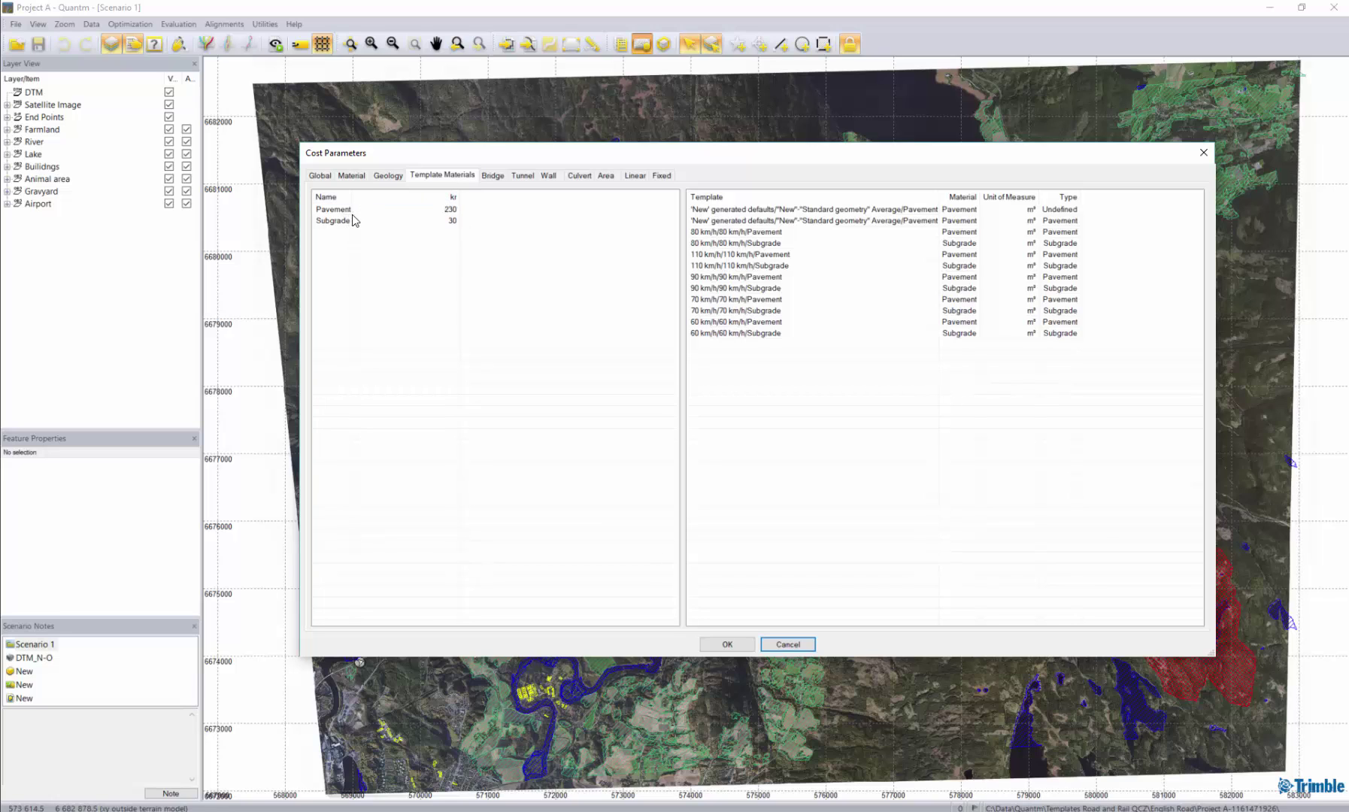
click(493, 176)
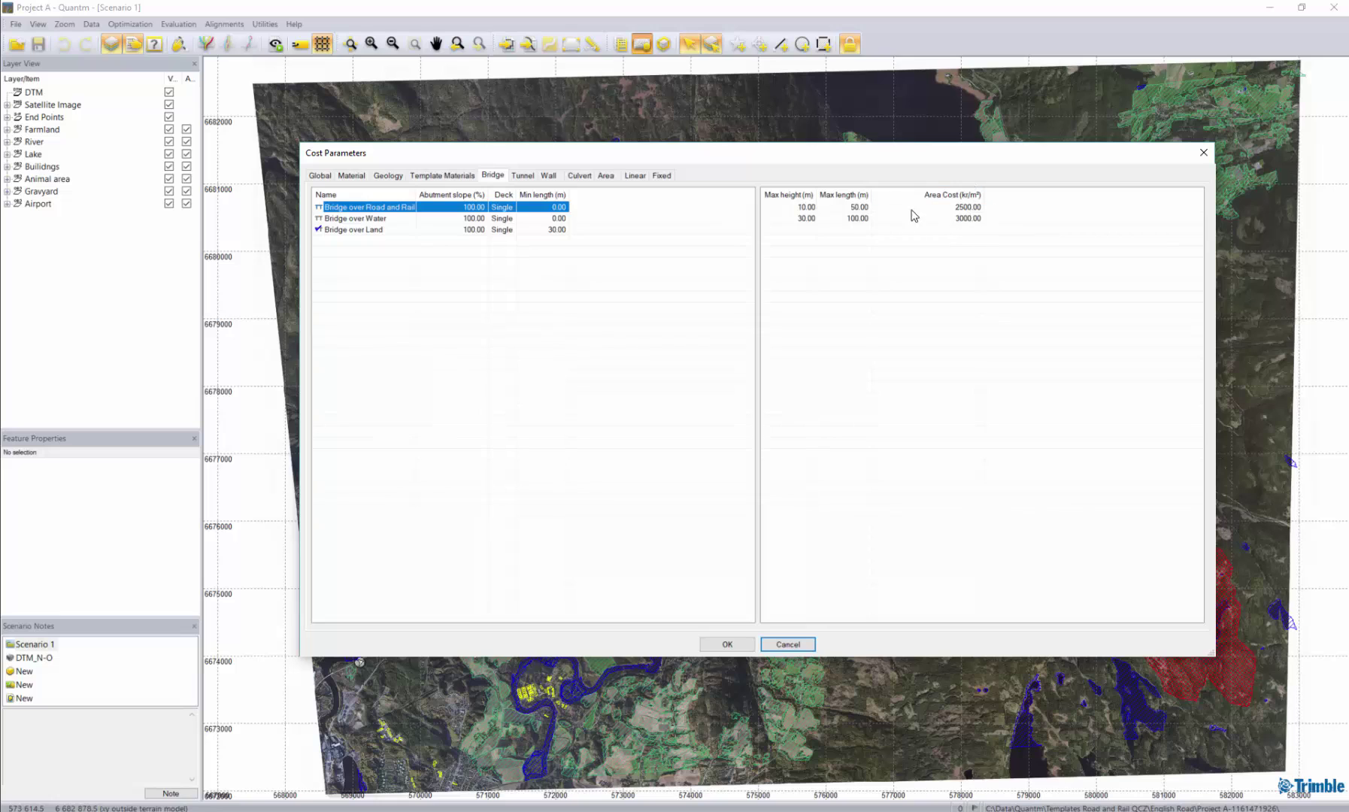
click(607, 176)
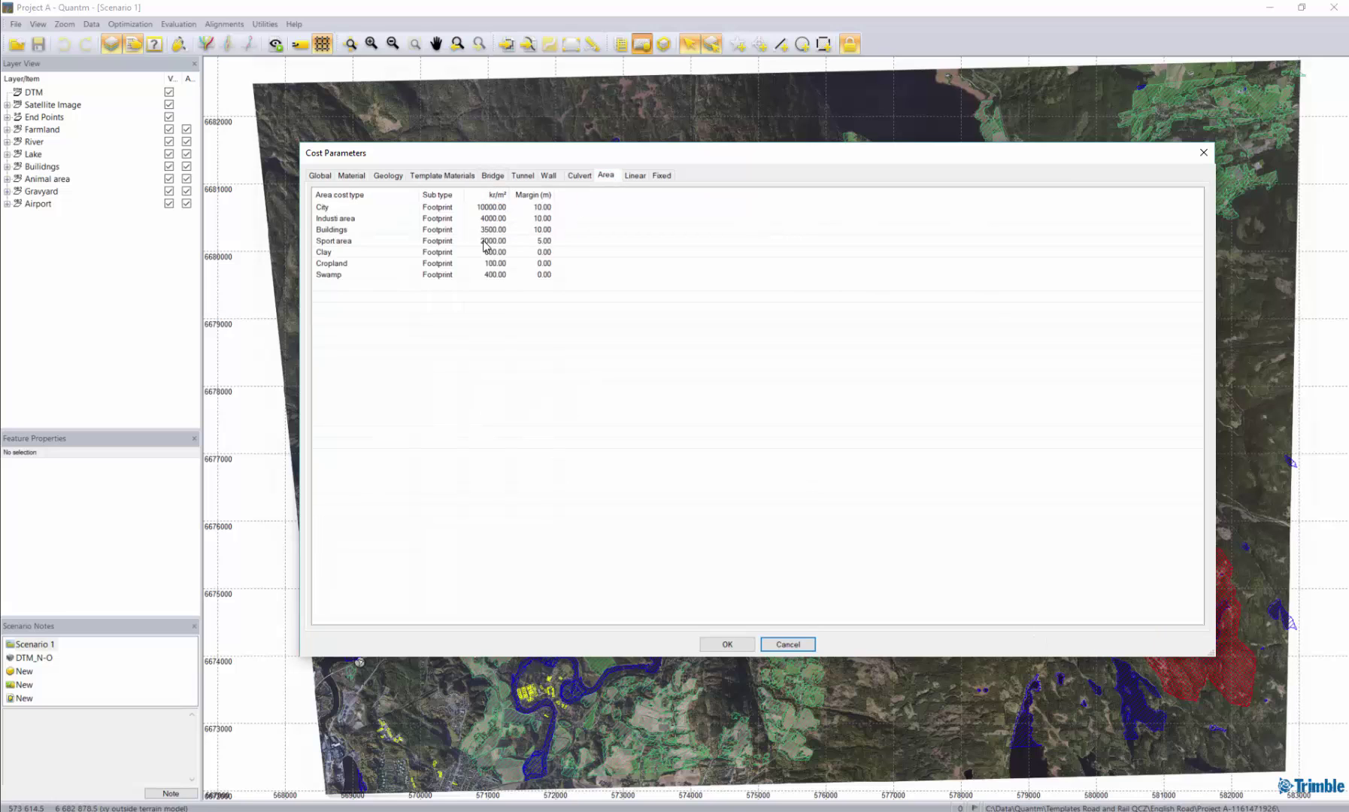
click(638, 177)
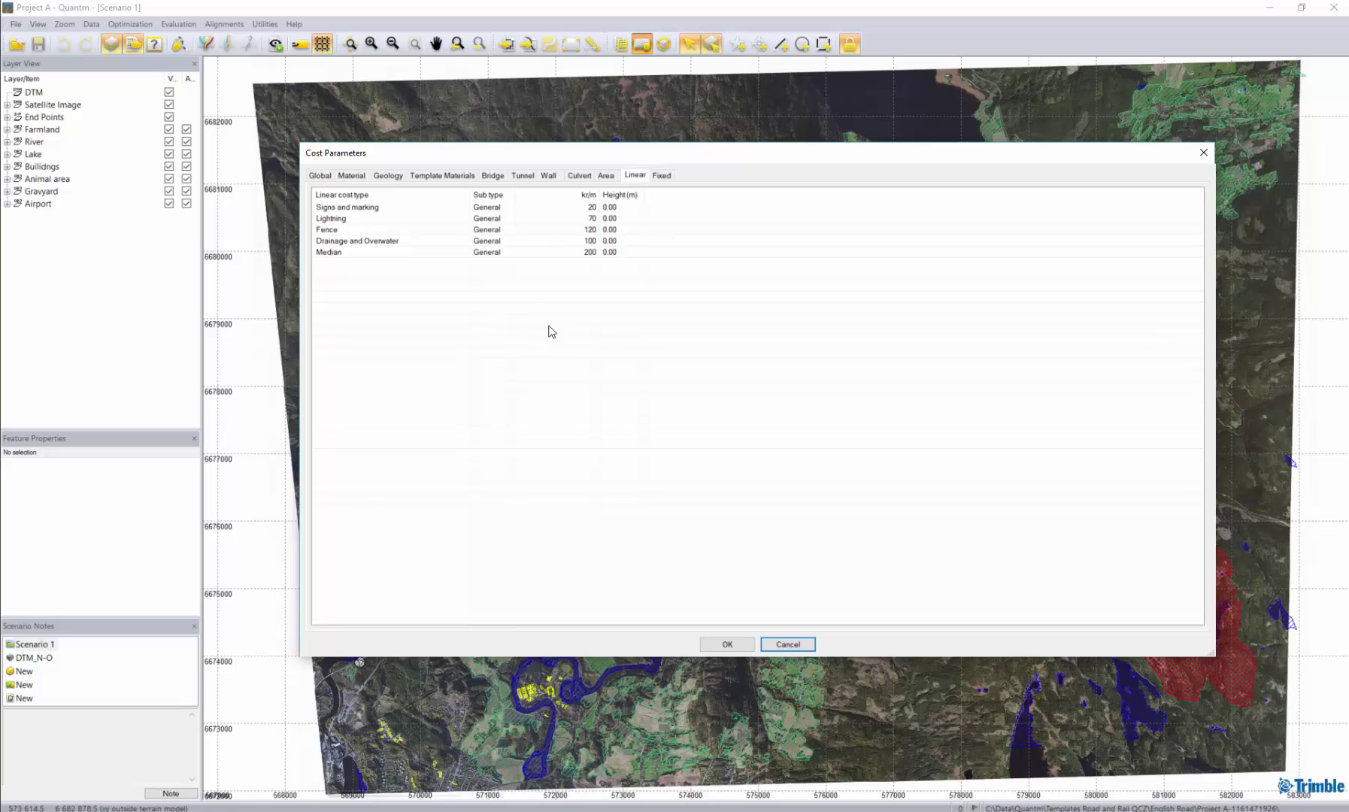
click(798, 645)
click(767, 436)
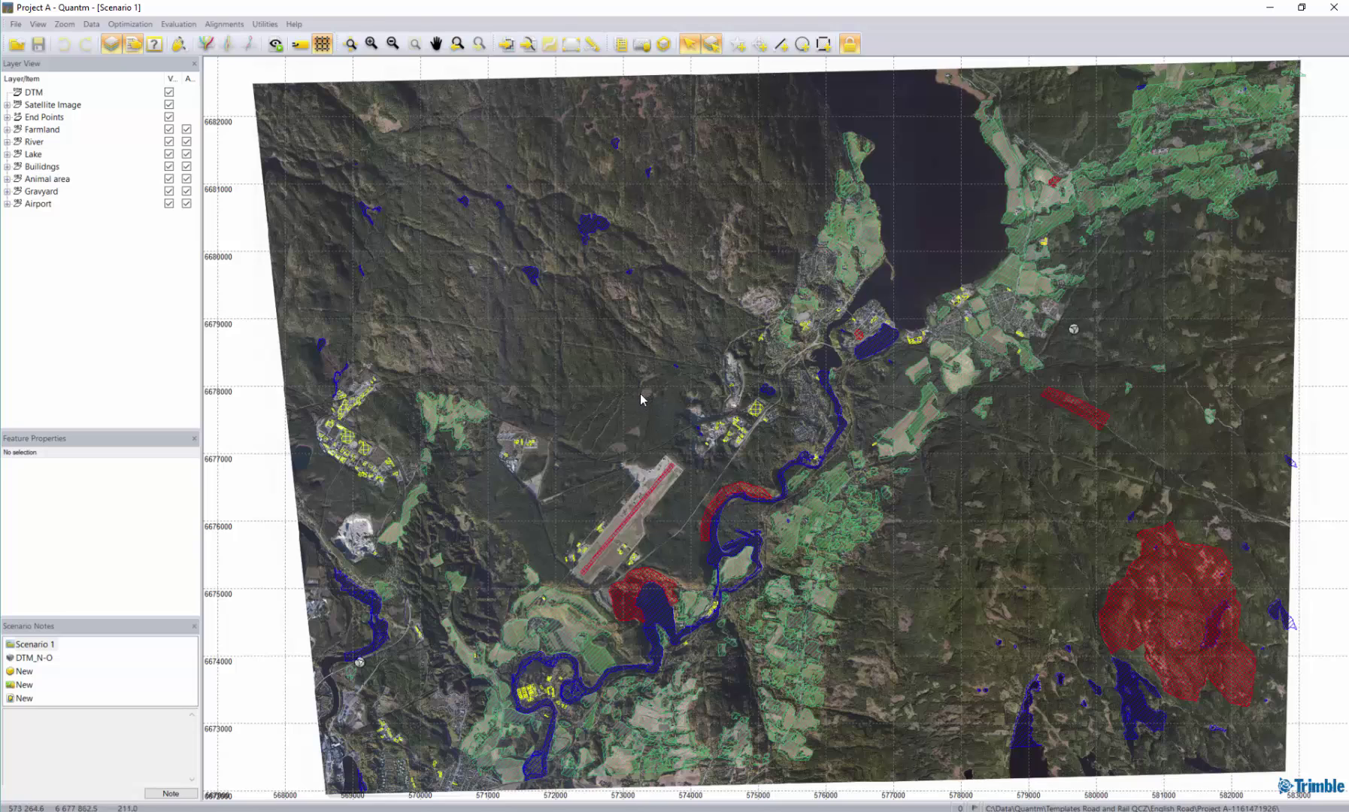
Submit a corridor identification job named 'Scenario 1' with 20 alignments
click(206, 44)
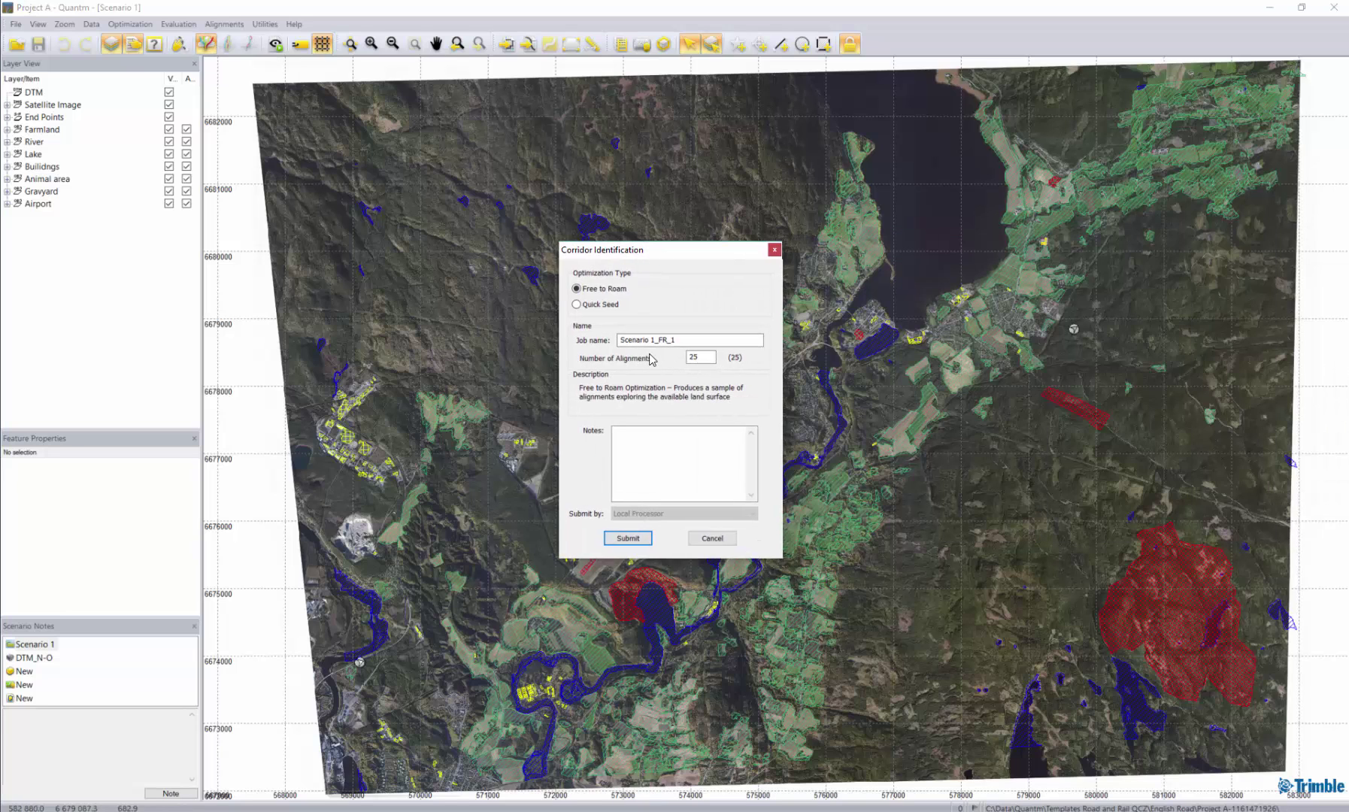
drag(684, 340, 614, 357)
key(Right)
drag(654, 340, 707, 355)
key(BackSpace)
double_click(697, 358)
text(20)
click(628, 539)
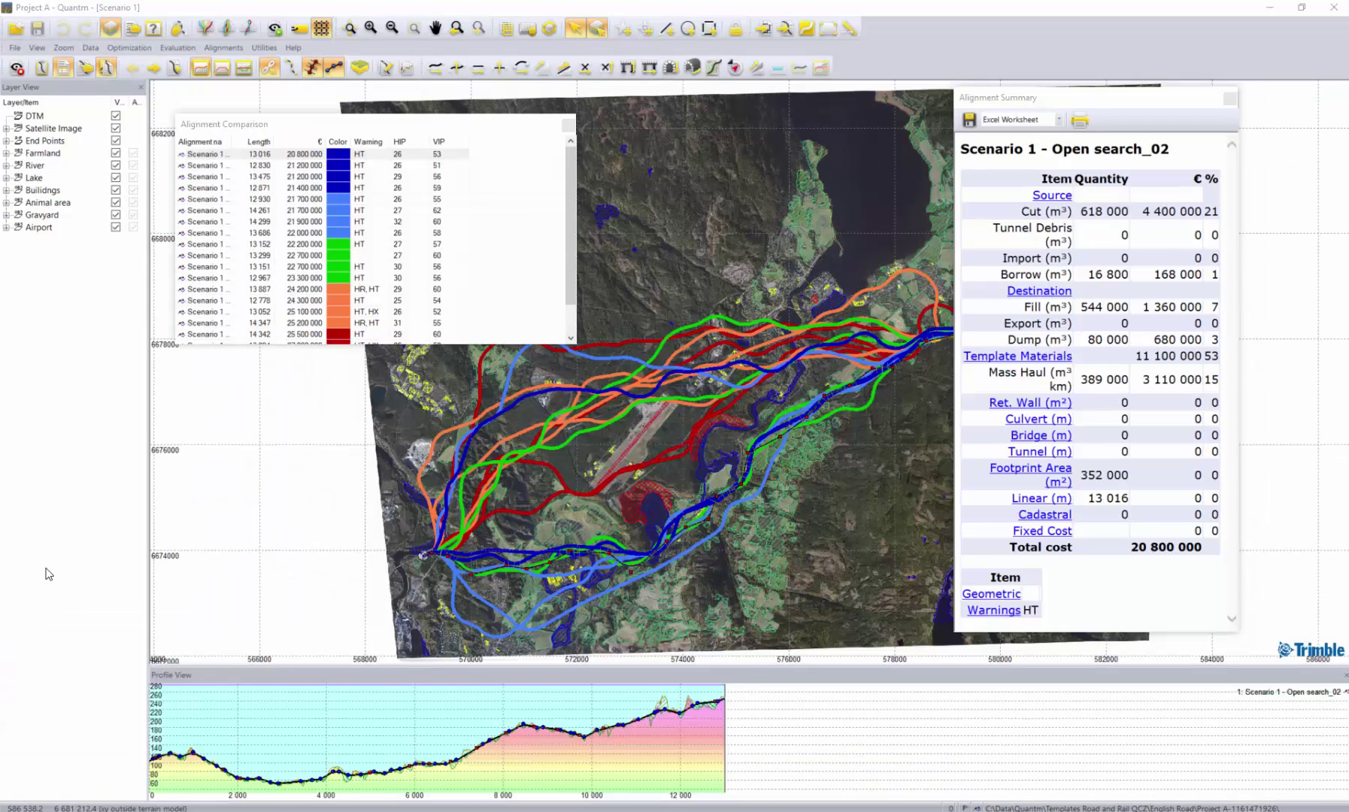
Show the Template Materials cost breakdown for the 'Scenario 1 - Open search_02' alignment
click(1047, 364)
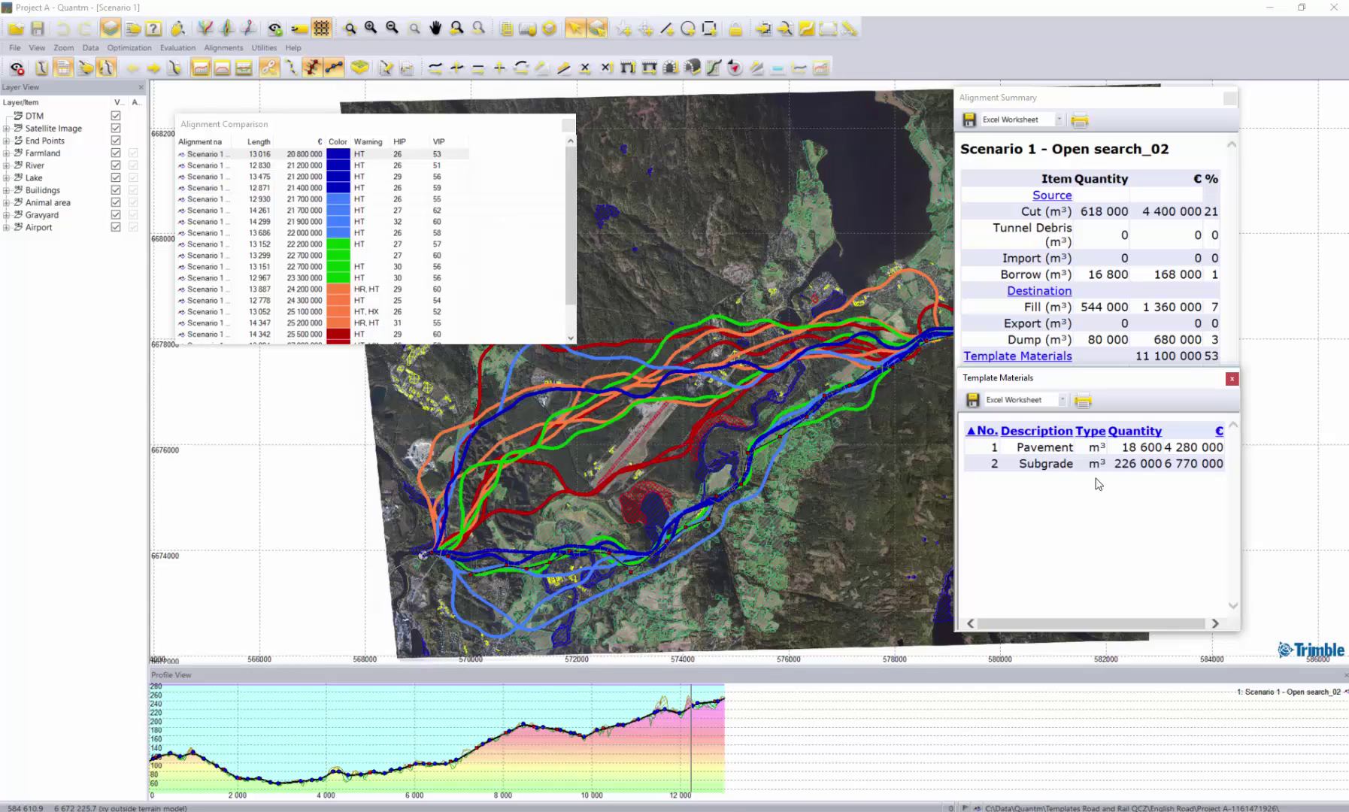
Show the read-only Template Materials unit costs: Pavement 230 € and Subgrade 30 €
click(528, 28)
click(147, 319)
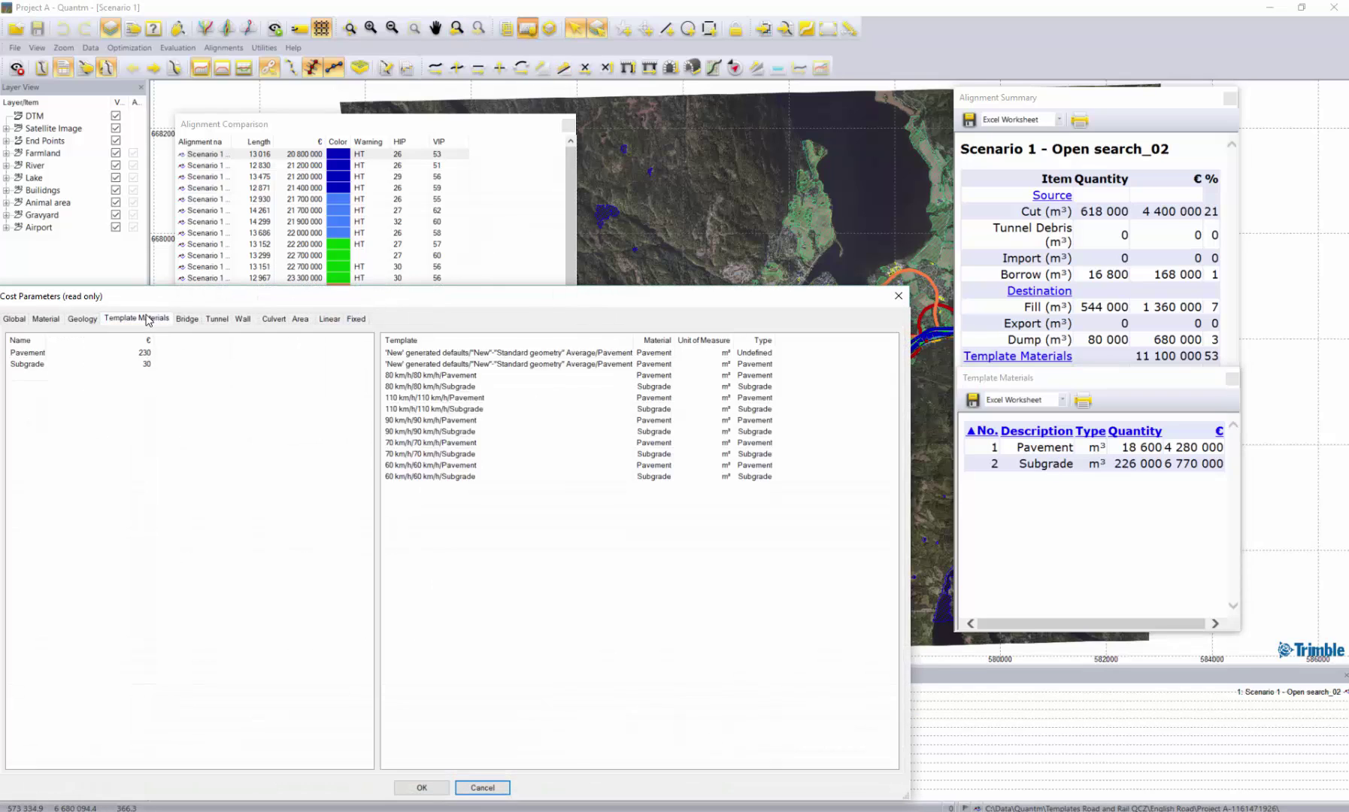
drag(174, 295, 196, 107)
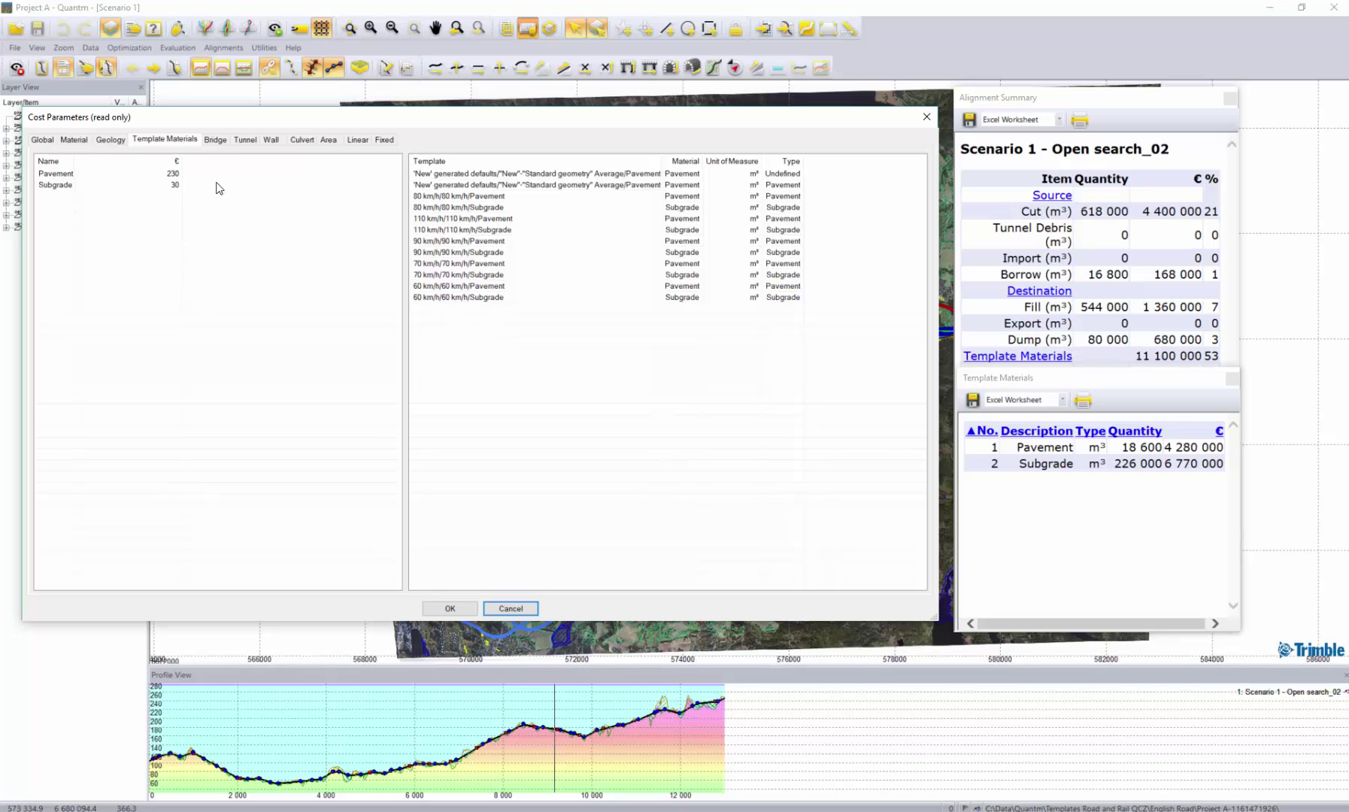
Close Cost Parameters and Scenario 1, then bring up Scenario 1's options in the Scenario Tree
click(927, 116)
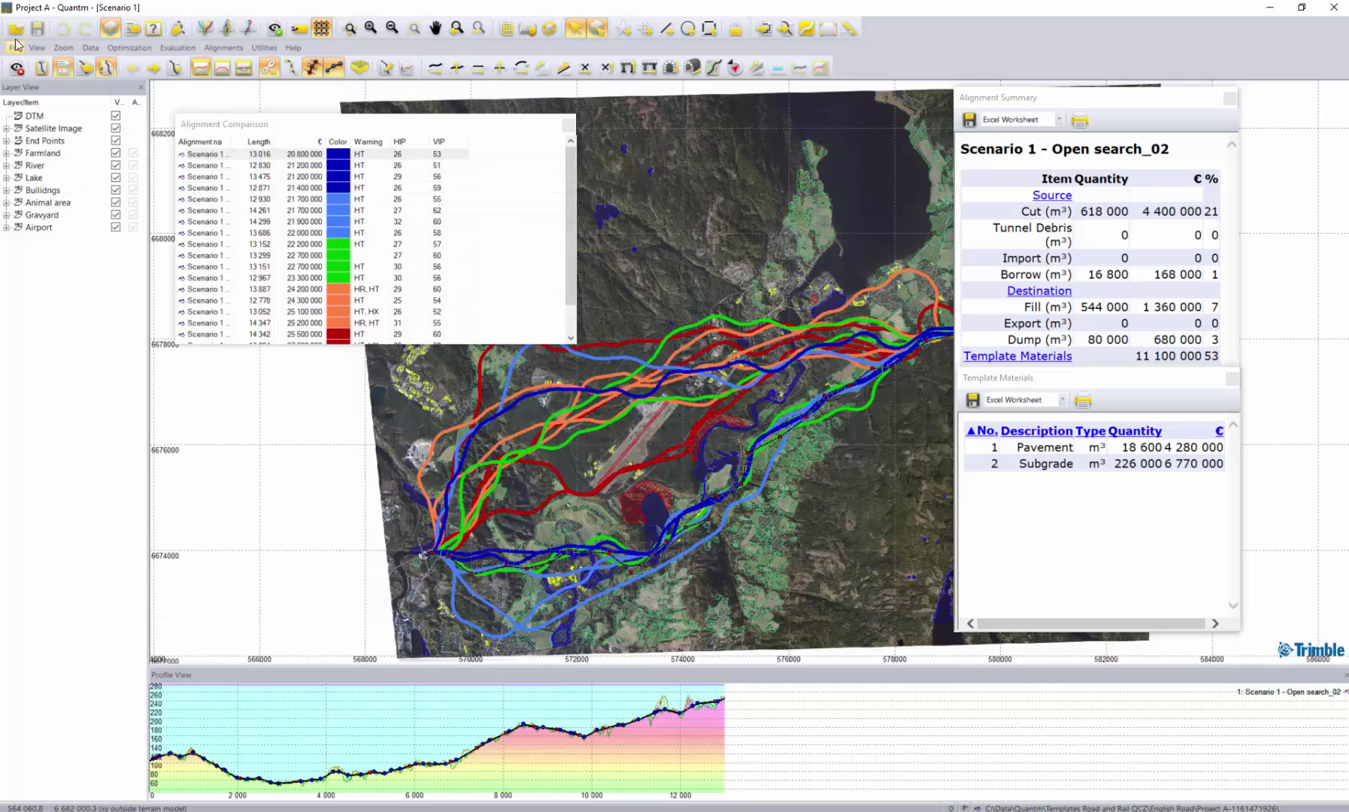
click(16, 28)
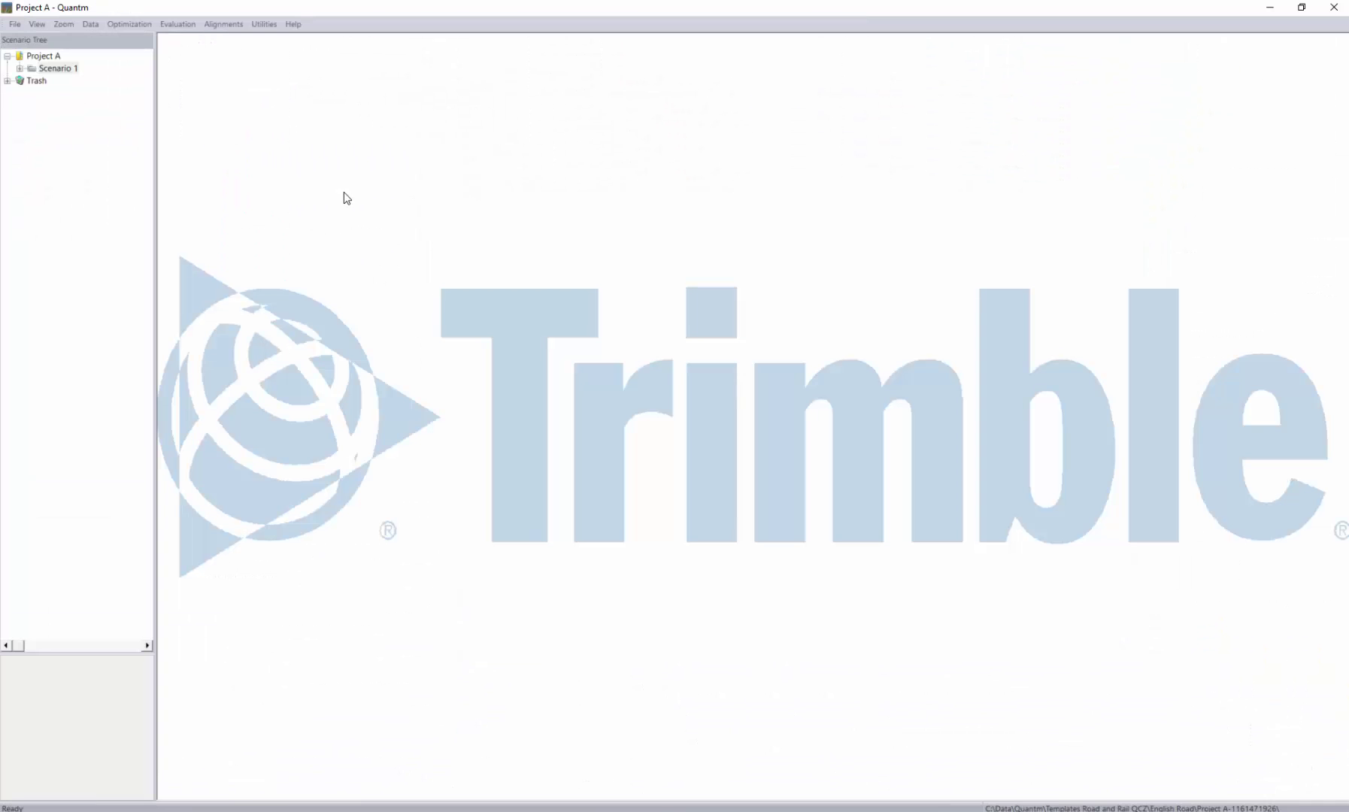
right_click(68, 70)
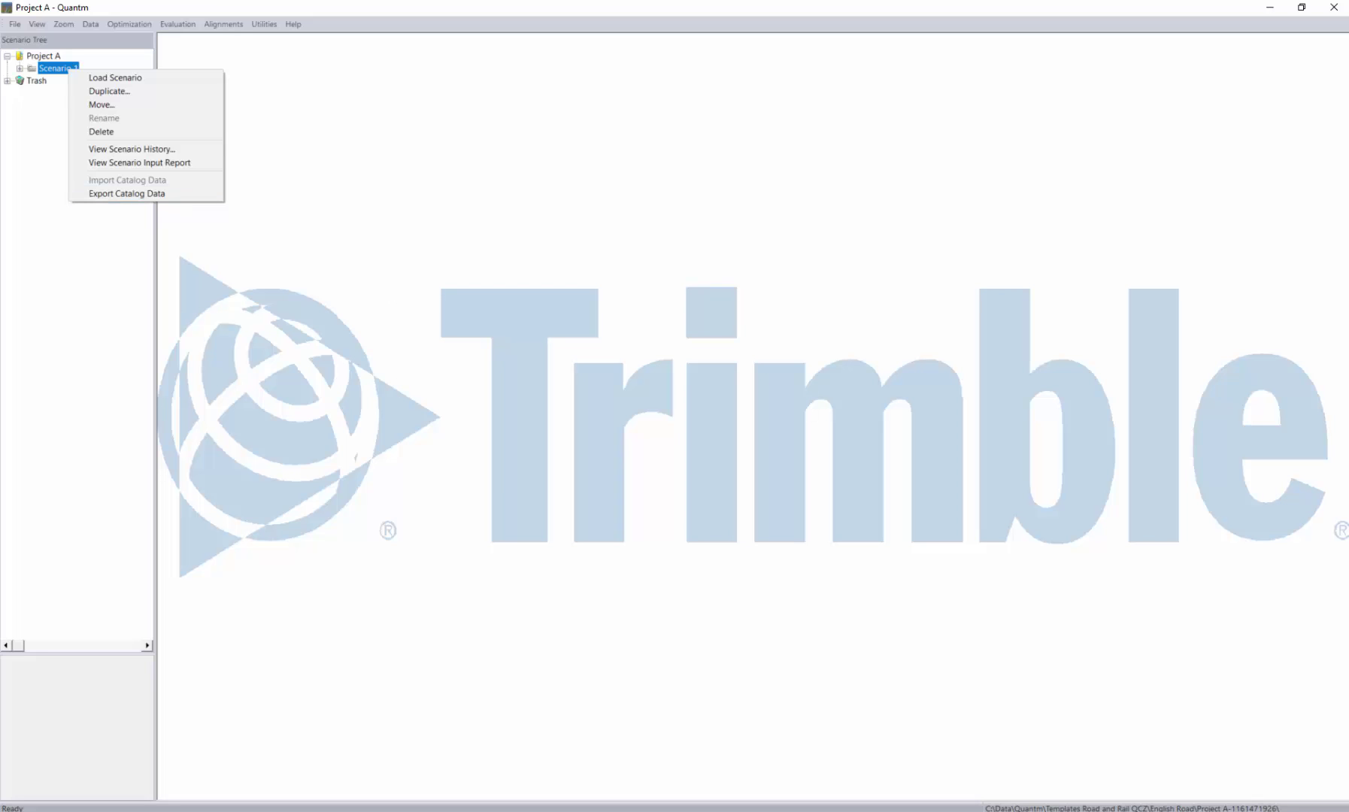
Bring Quantm Scandinavia.pptx forward, showing slide 2, 'Quantm support'
drag(1348, 46, 775, 47)
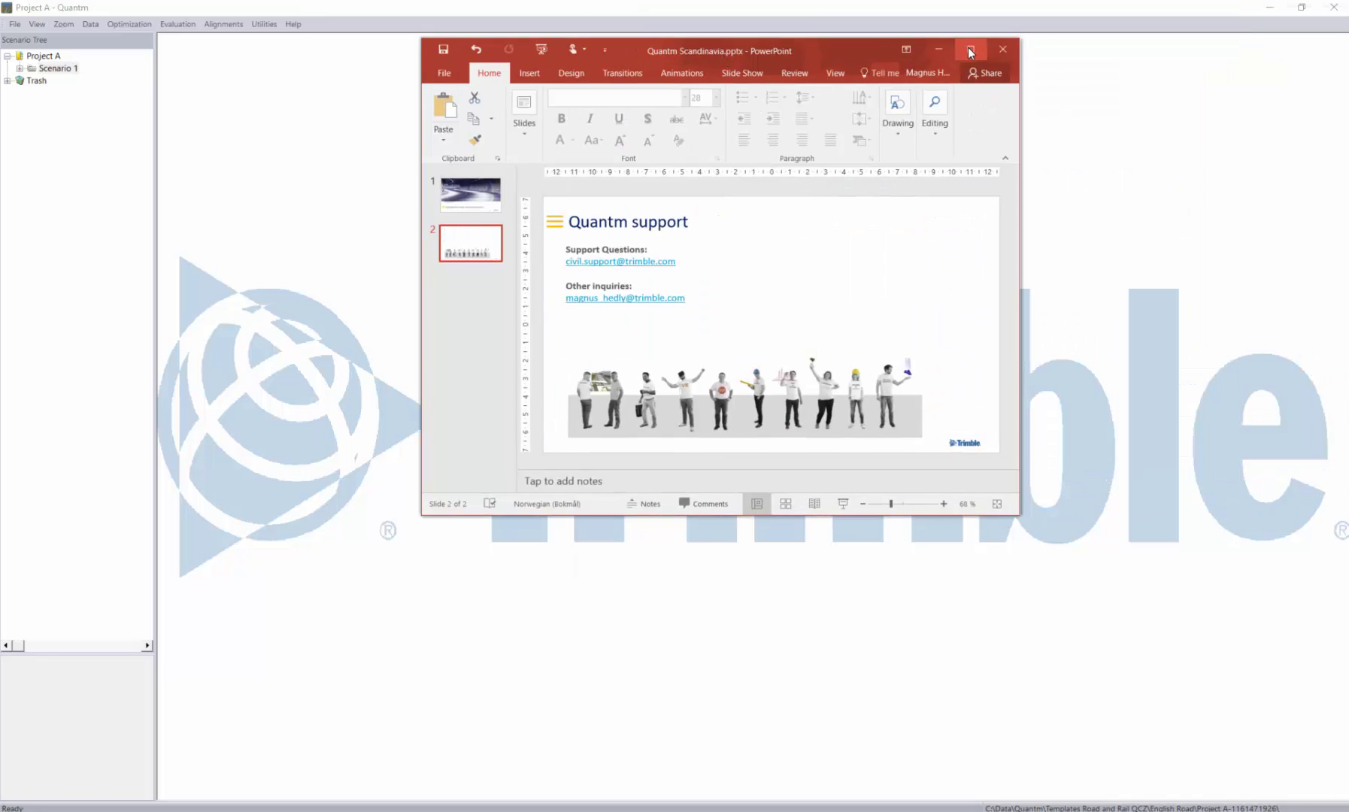